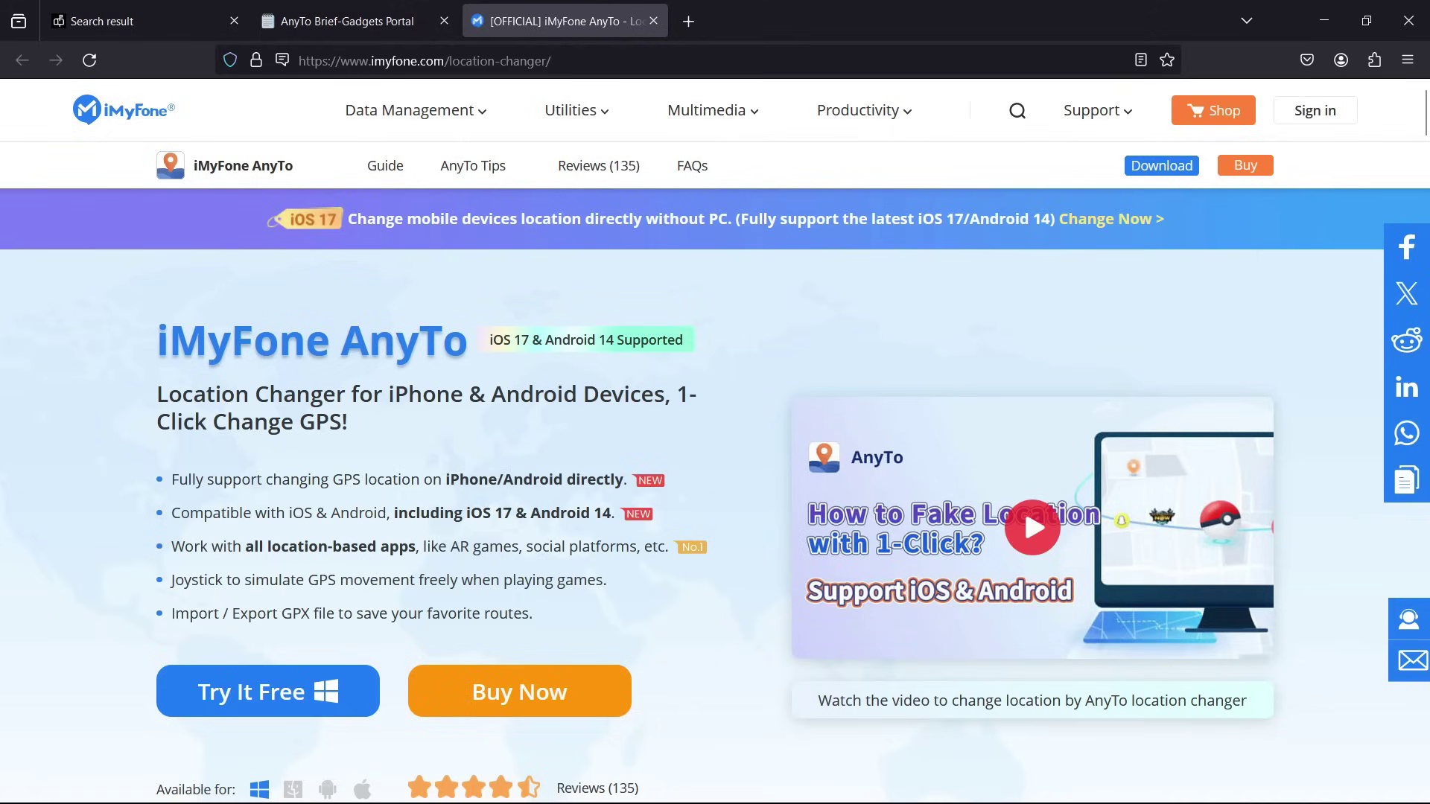
Look through the iMyFone AnyTo product page for its location-spoofing uses, customized route modes and joystick features.
{"action": "scroll", "coordinate": [715, 447], "scroll_direction": "down", "scroll_amount": 3}
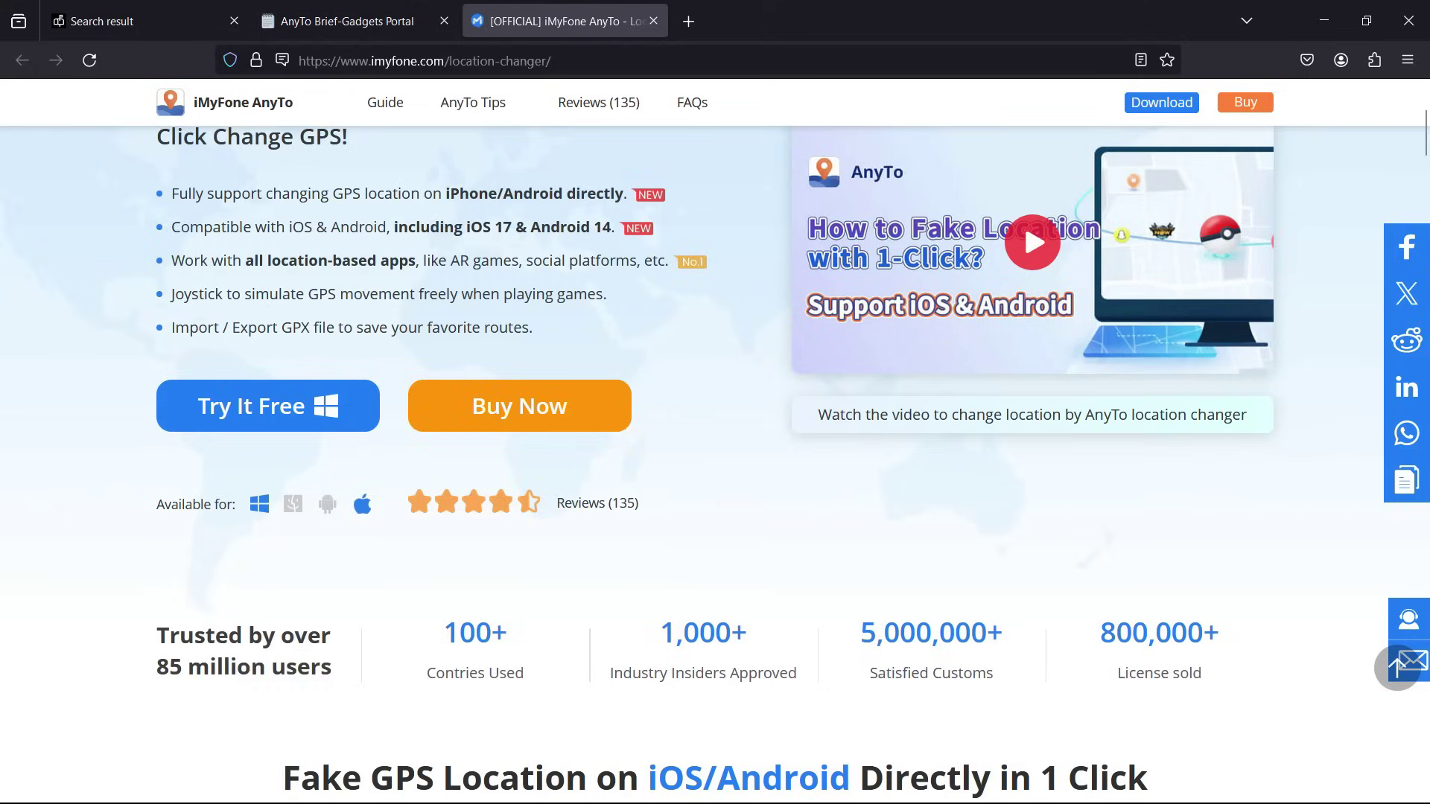
{"action": "scroll", "coordinate": [1025, 222], "scroll_direction": "down", "scroll_amount": 6}
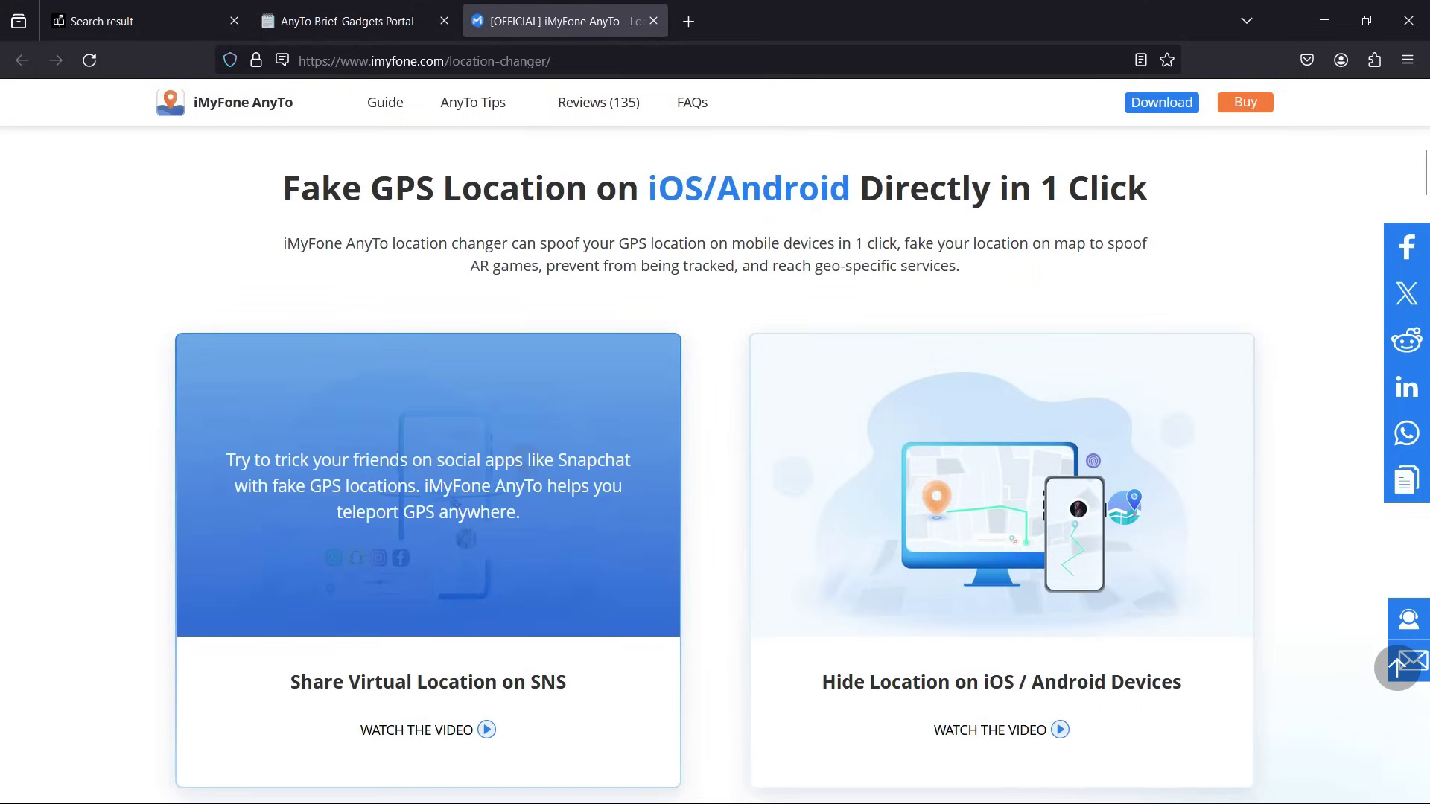
{"action": "scroll", "coordinate": [715, 447], "scroll_direction": "down", "scroll_amount": 7}
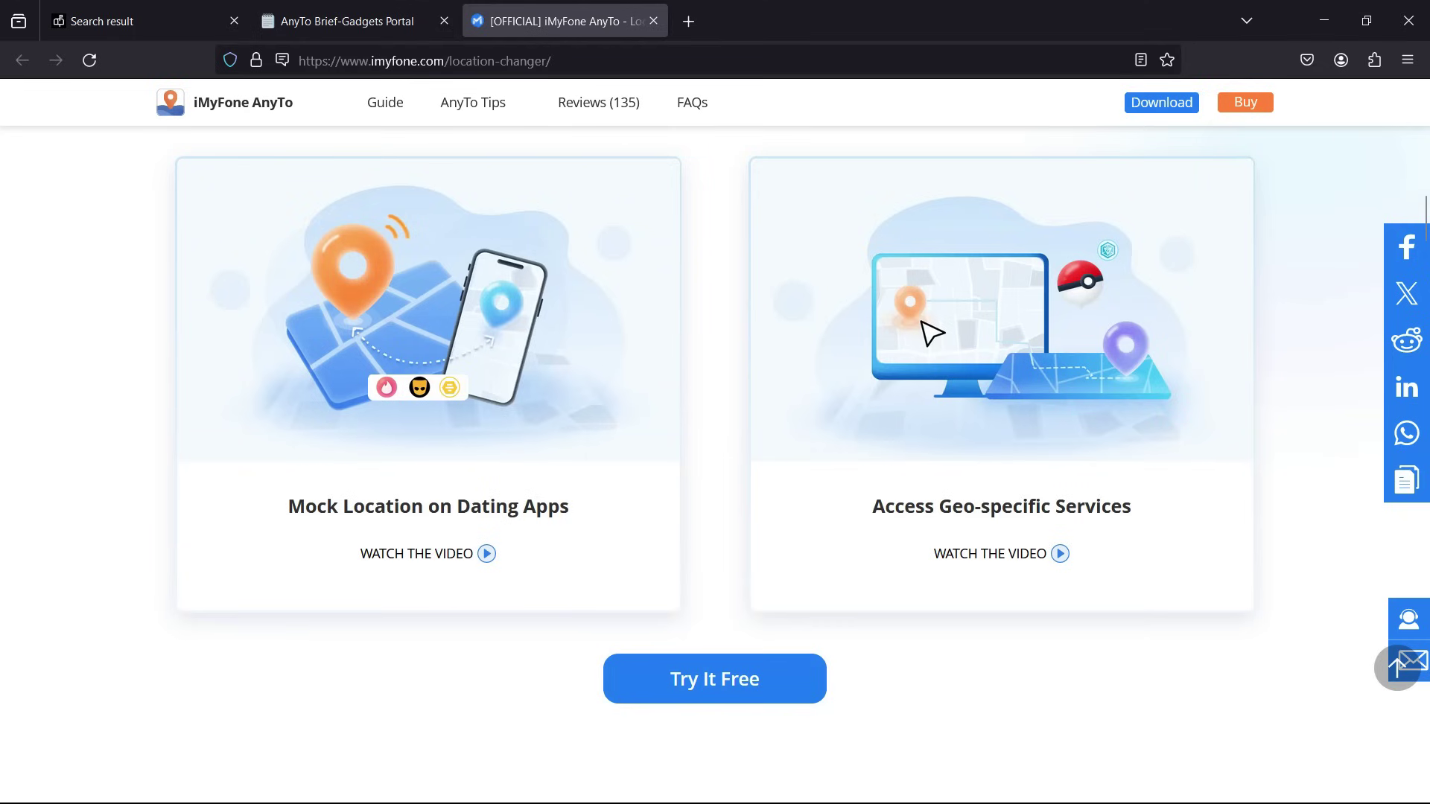
{"action": "mouse_move", "coordinate": [1001, 309]}
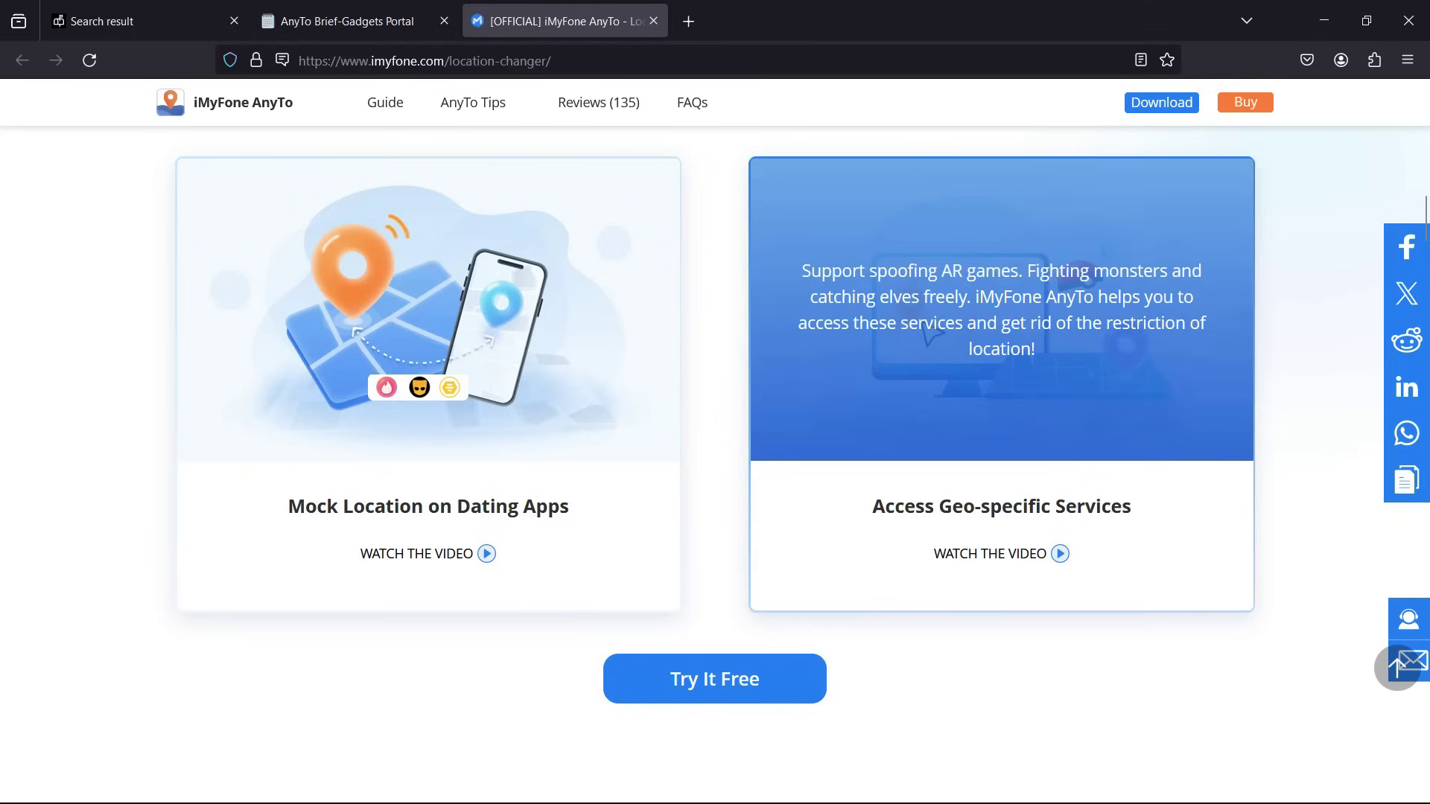
{"action": "scroll", "coordinate": [1001, 309], "scroll_direction": "up", "scroll_amount": 5}
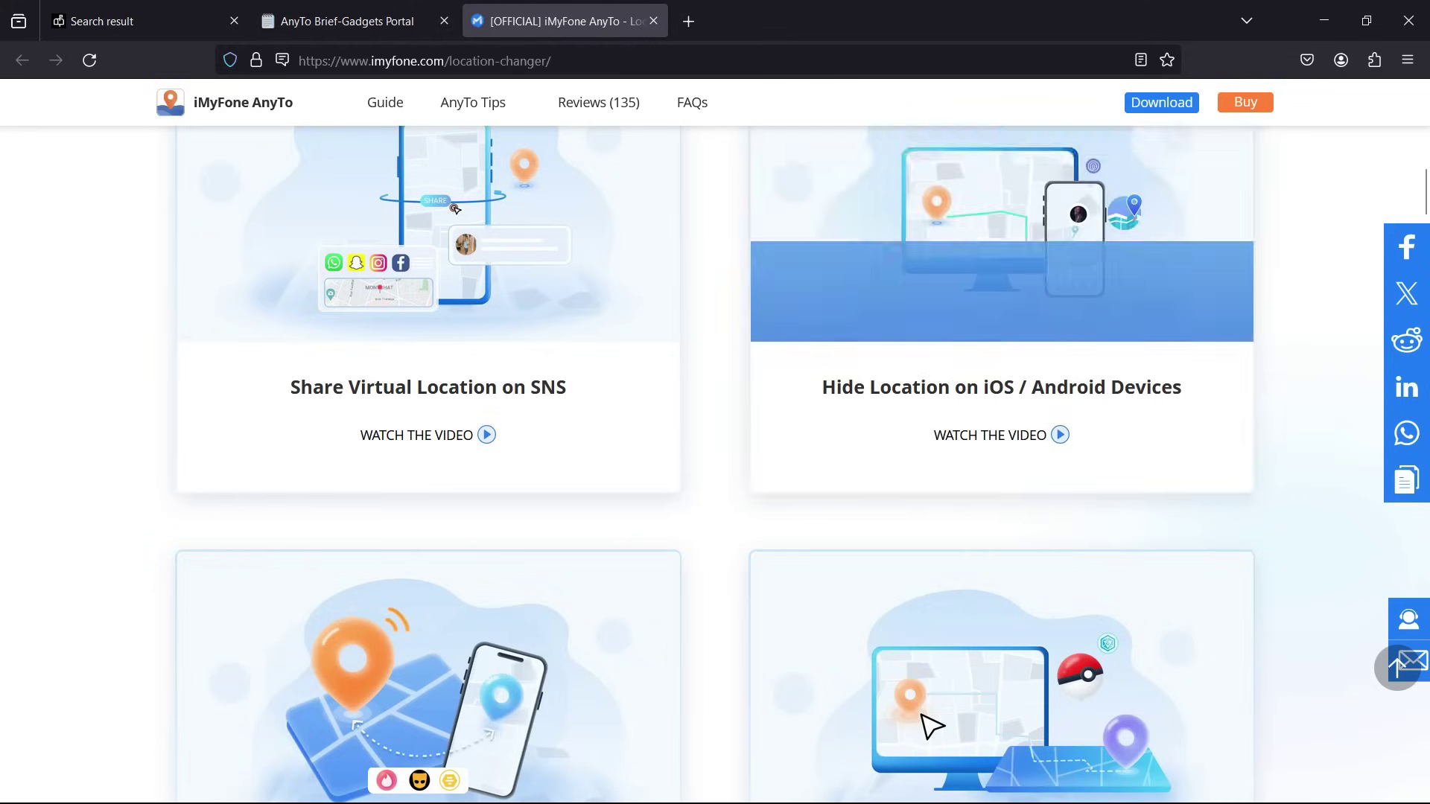
{"action": "scroll", "coordinate": [715, 447], "scroll_direction": "down", "scroll_amount": 8}
{"action": "scroll", "coordinate": [715, 447], "scroll_direction": "down", "scroll_amount": 5}
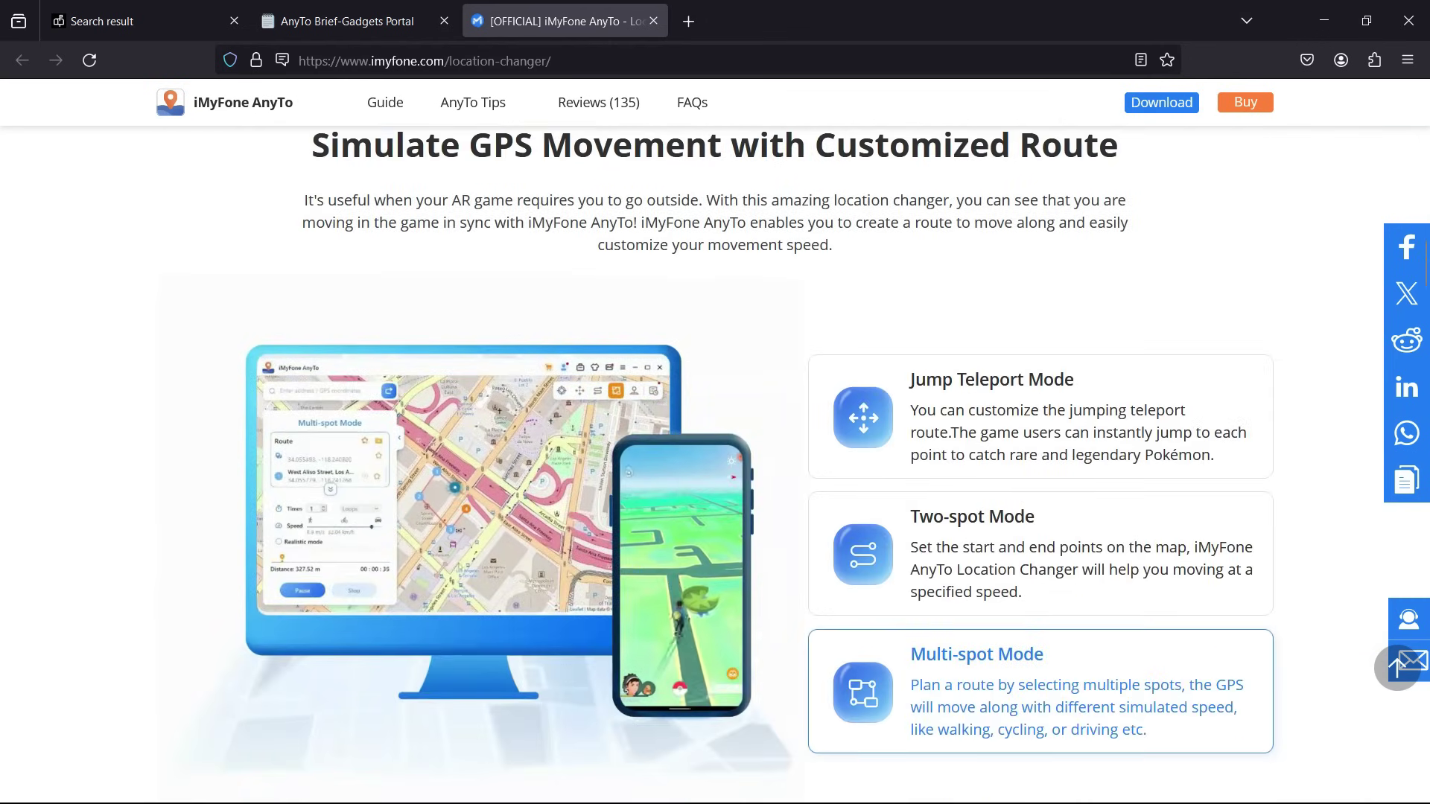
{"action": "scroll", "coordinate": [960, 543], "scroll_direction": "down", "scroll_amount": 8}
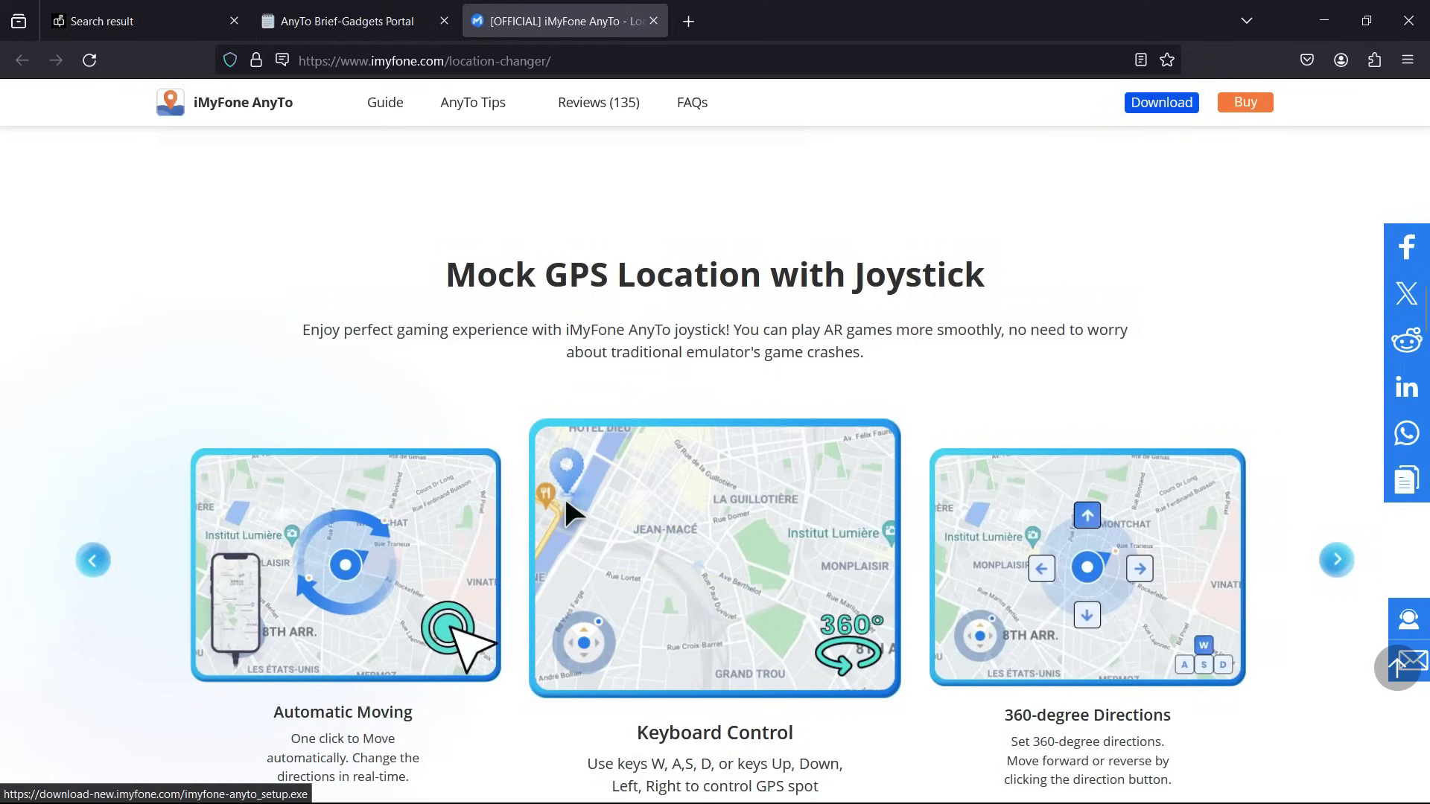
{"action": "left_click_drag", "start_coordinate": [564, 494], "coordinate": [215, 512]}
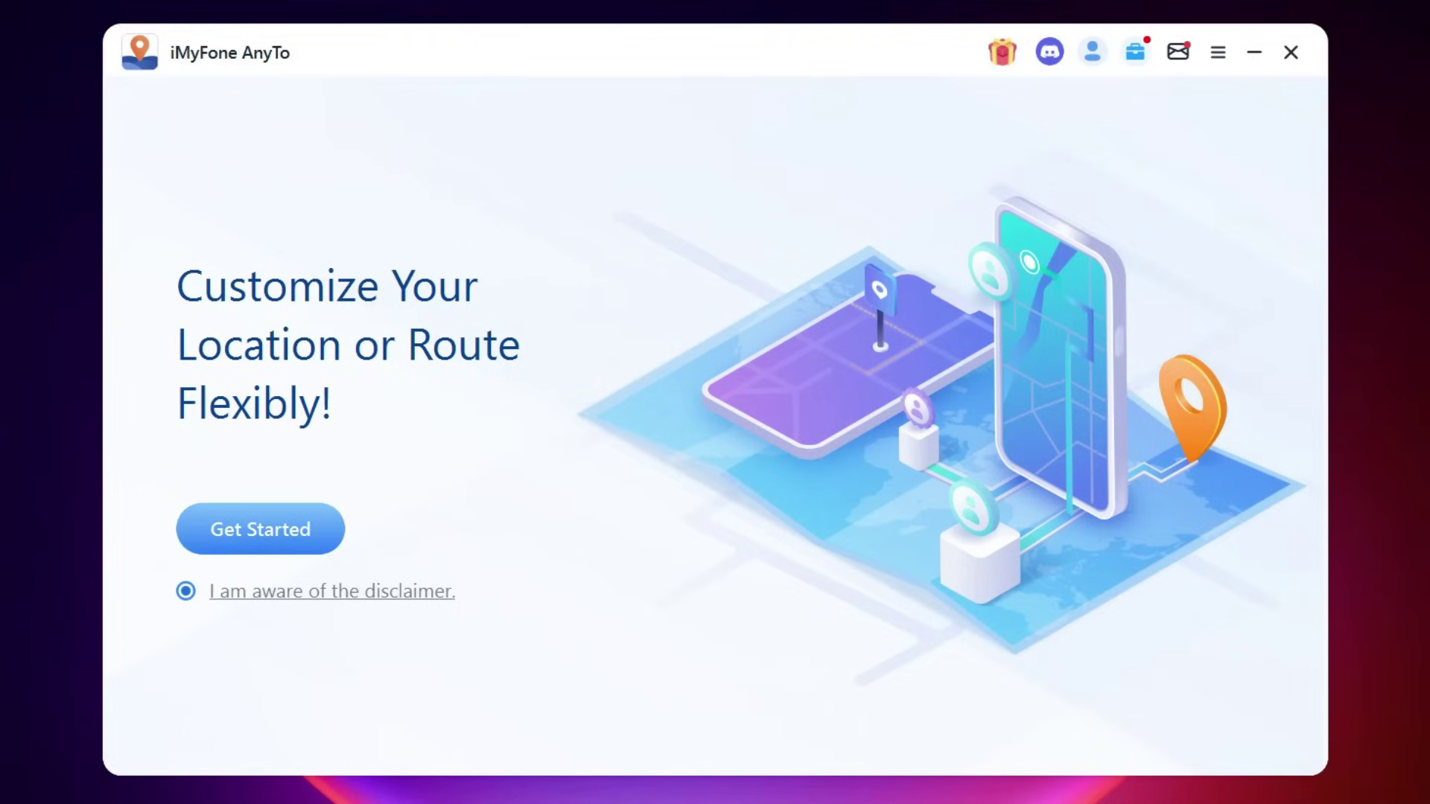
Get started in iMyFone AnyTo and connect the iPhone over USB.
{"action": "left_click", "coordinate": [260, 529]}
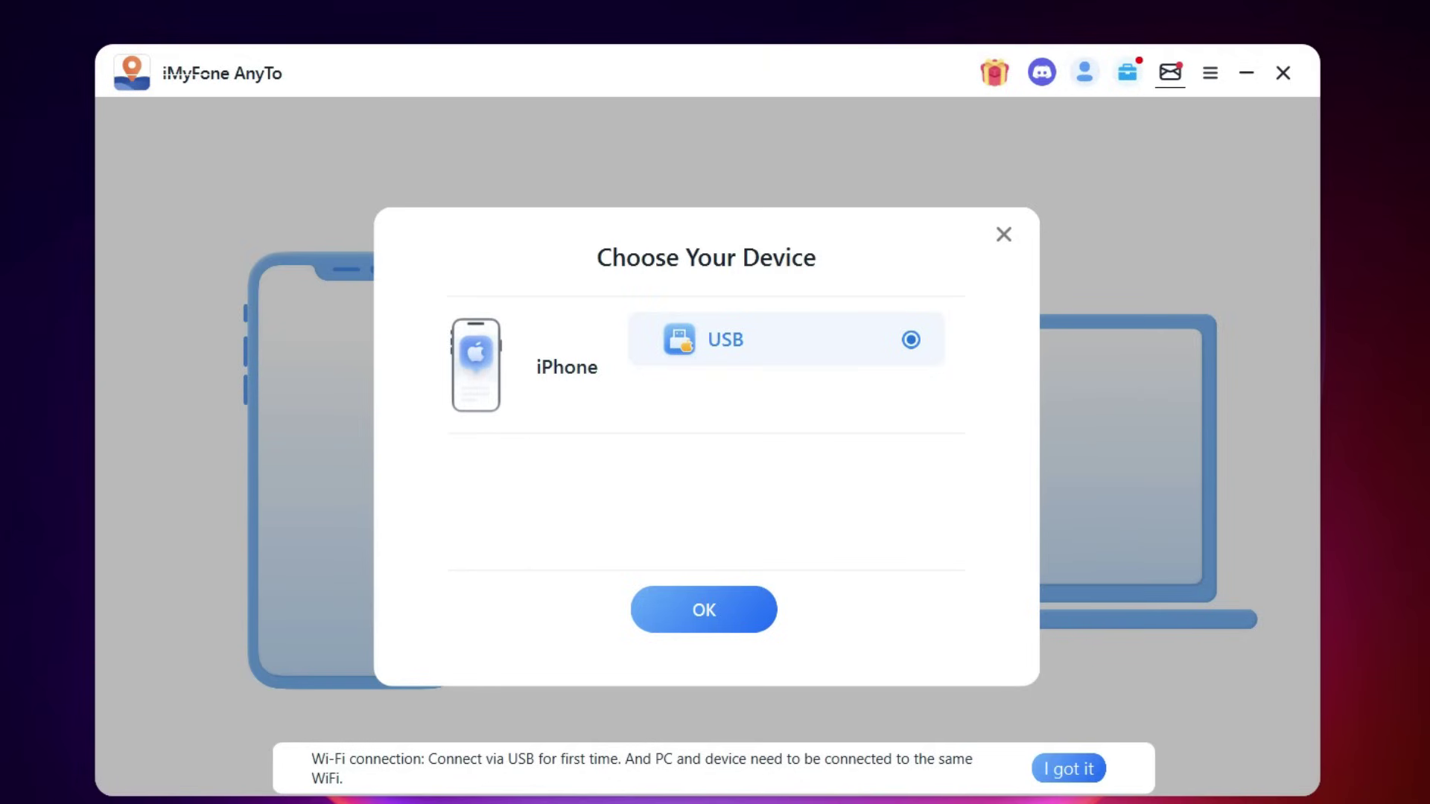
{"action": "left_click", "coordinate": [704, 610]}
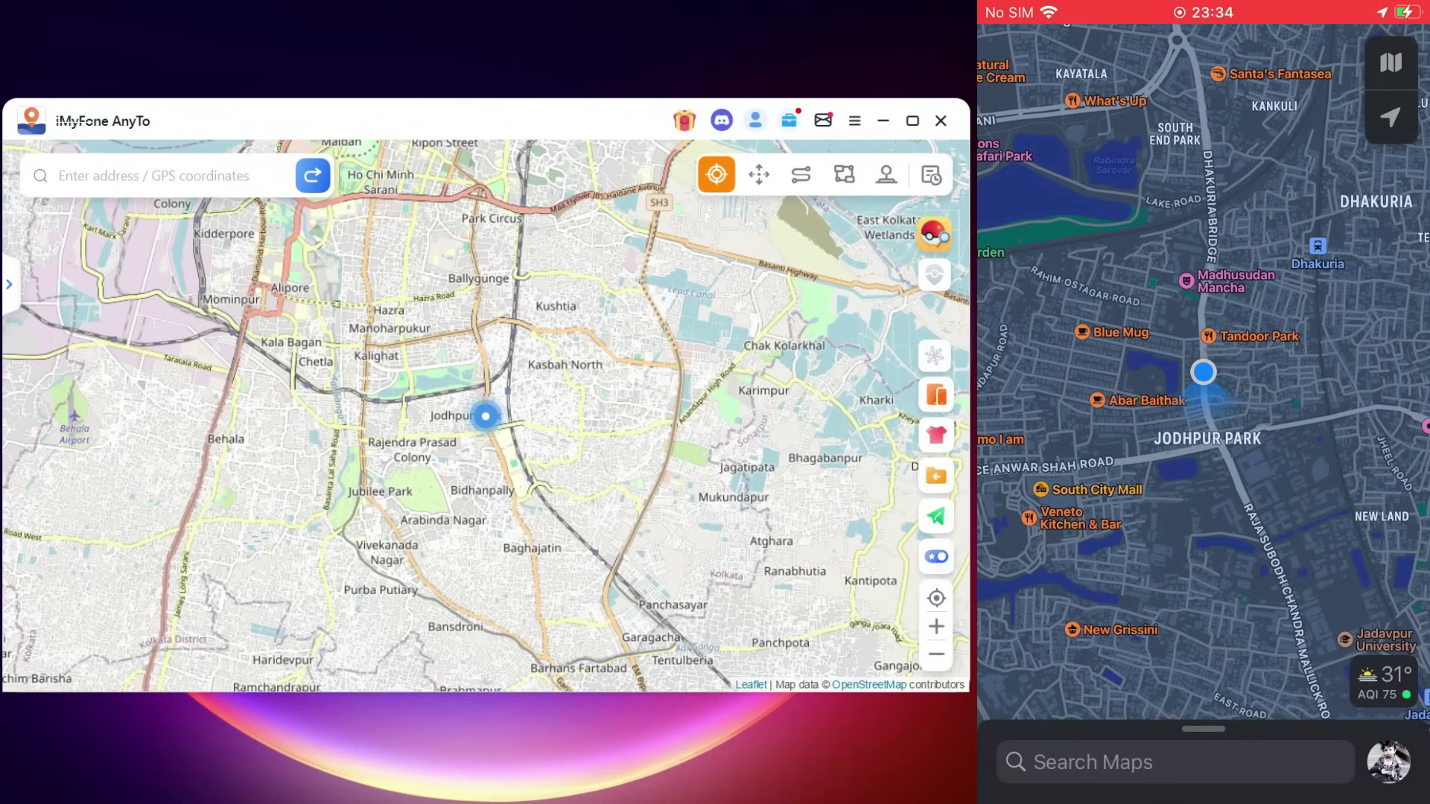
Find "southcity mall, kolkata", choose South City Mall on Prince Anwar Shah Rd and teleport the phone there.
{"action": "scroll", "coordinate": [503, 445], "scroll_direction": "up", "scroll_amount": 1}
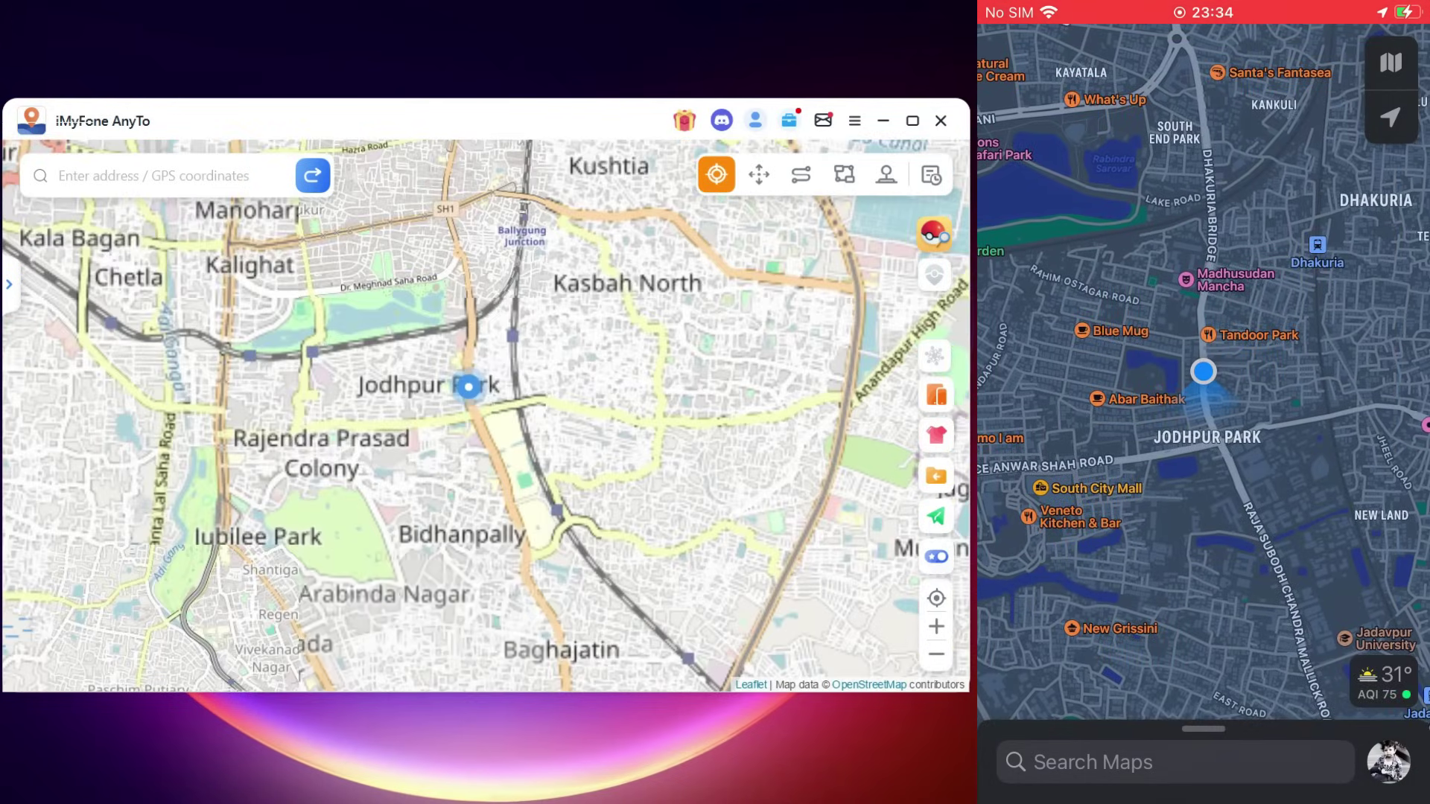
{"action": "left_click", "coordinate": [153, 176]}
{"action": "type", "text": "so"}
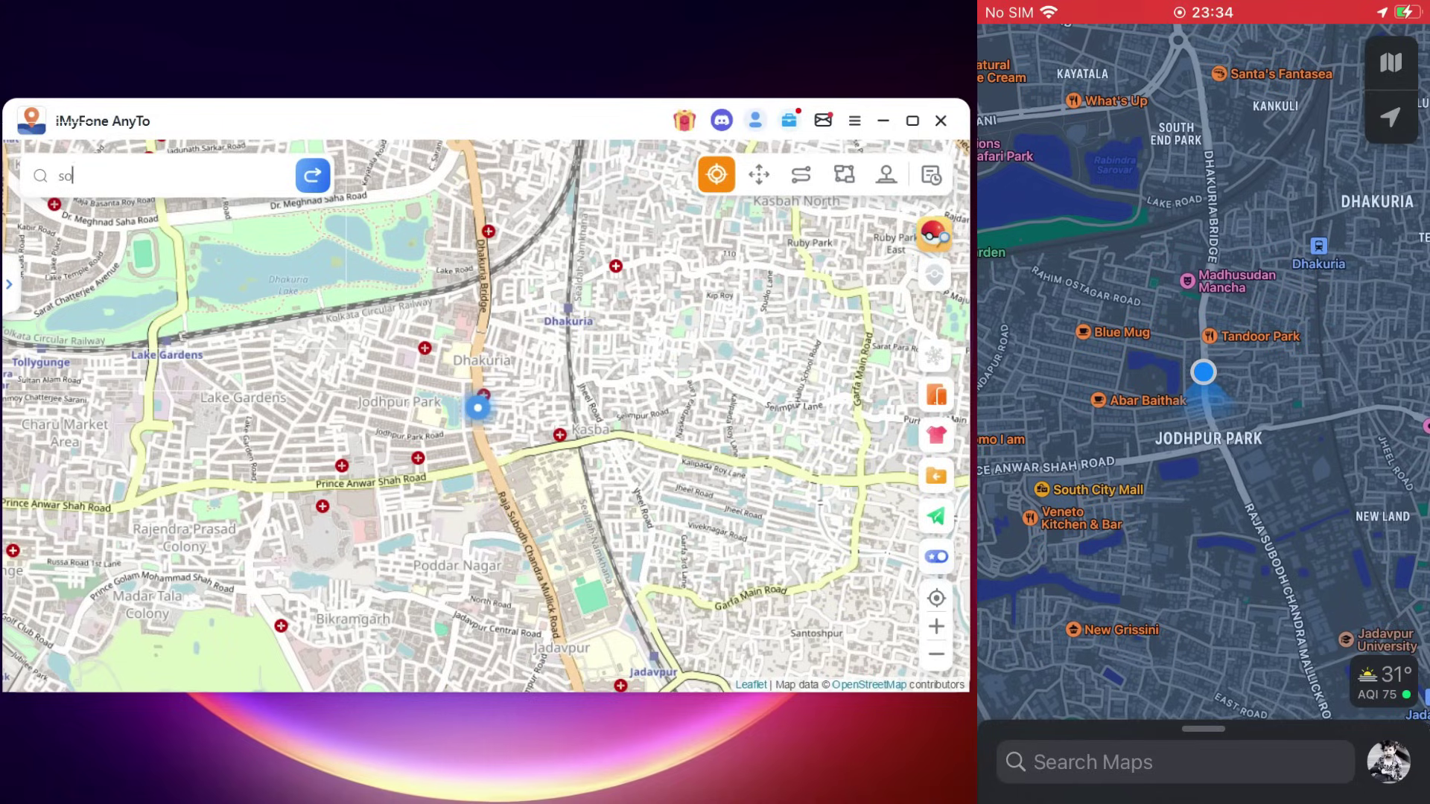
{"action": "type", "text": "uthcity m"}
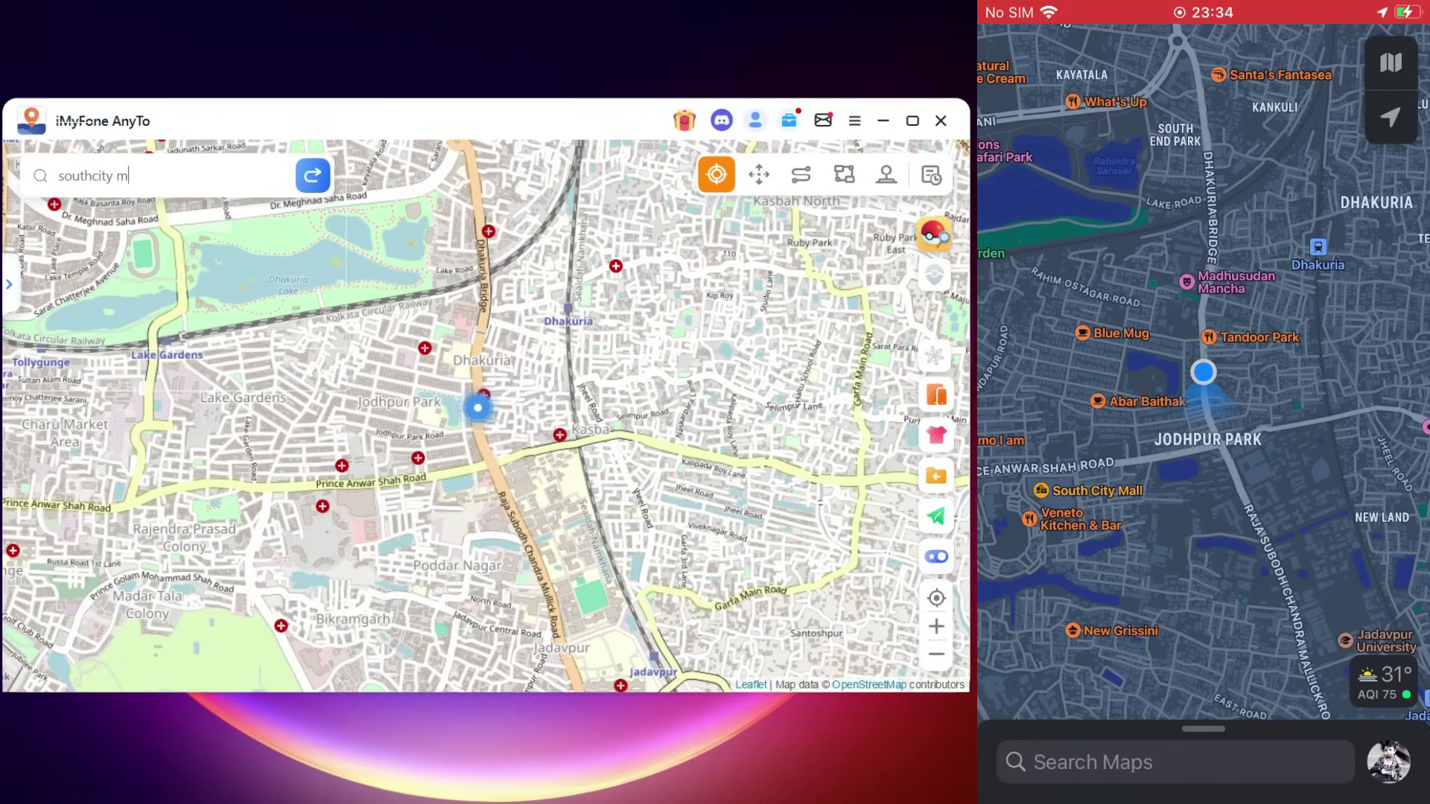
{"action": "type", "text": "all, kolkata"}
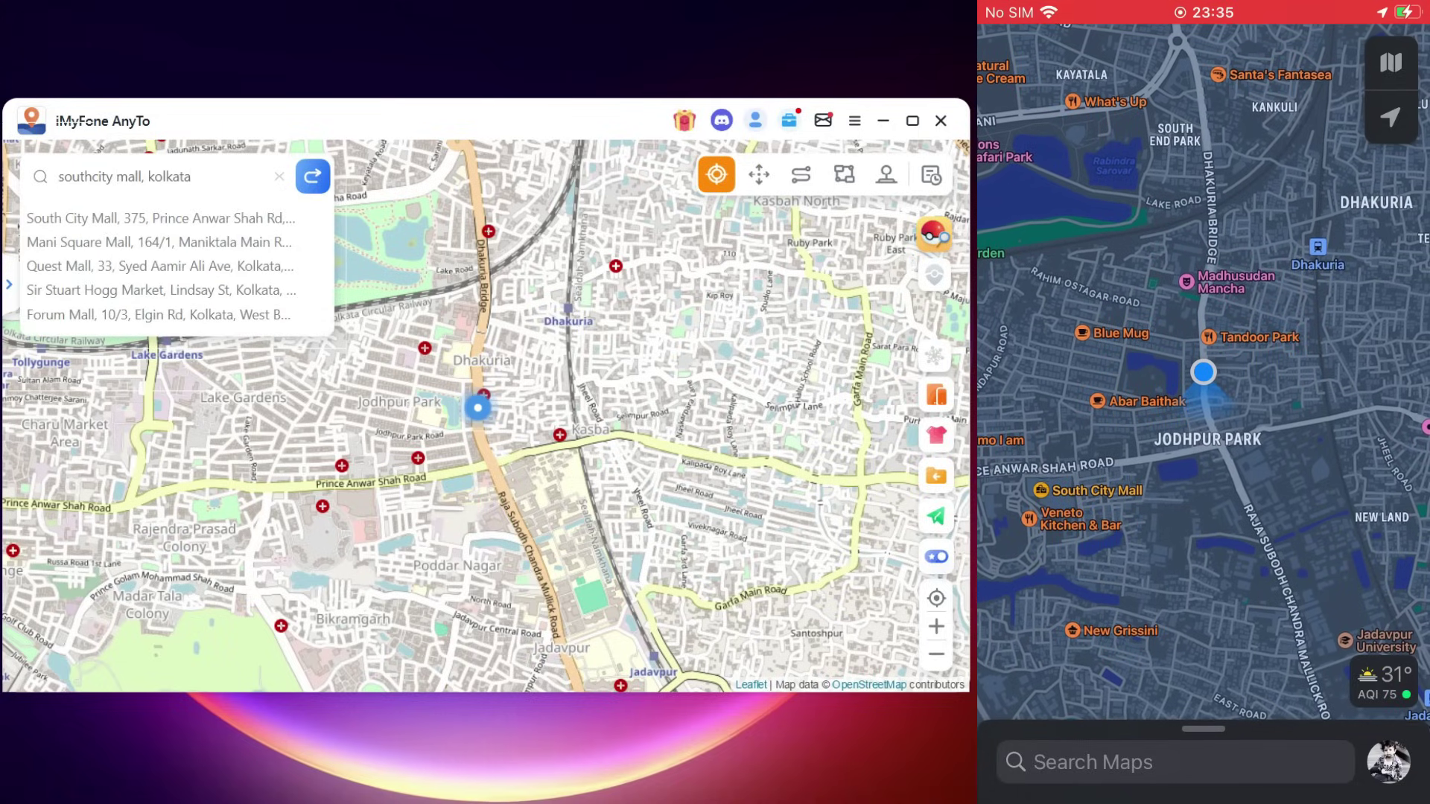
{"action": "left_click", "coordinate": [160, 219]}
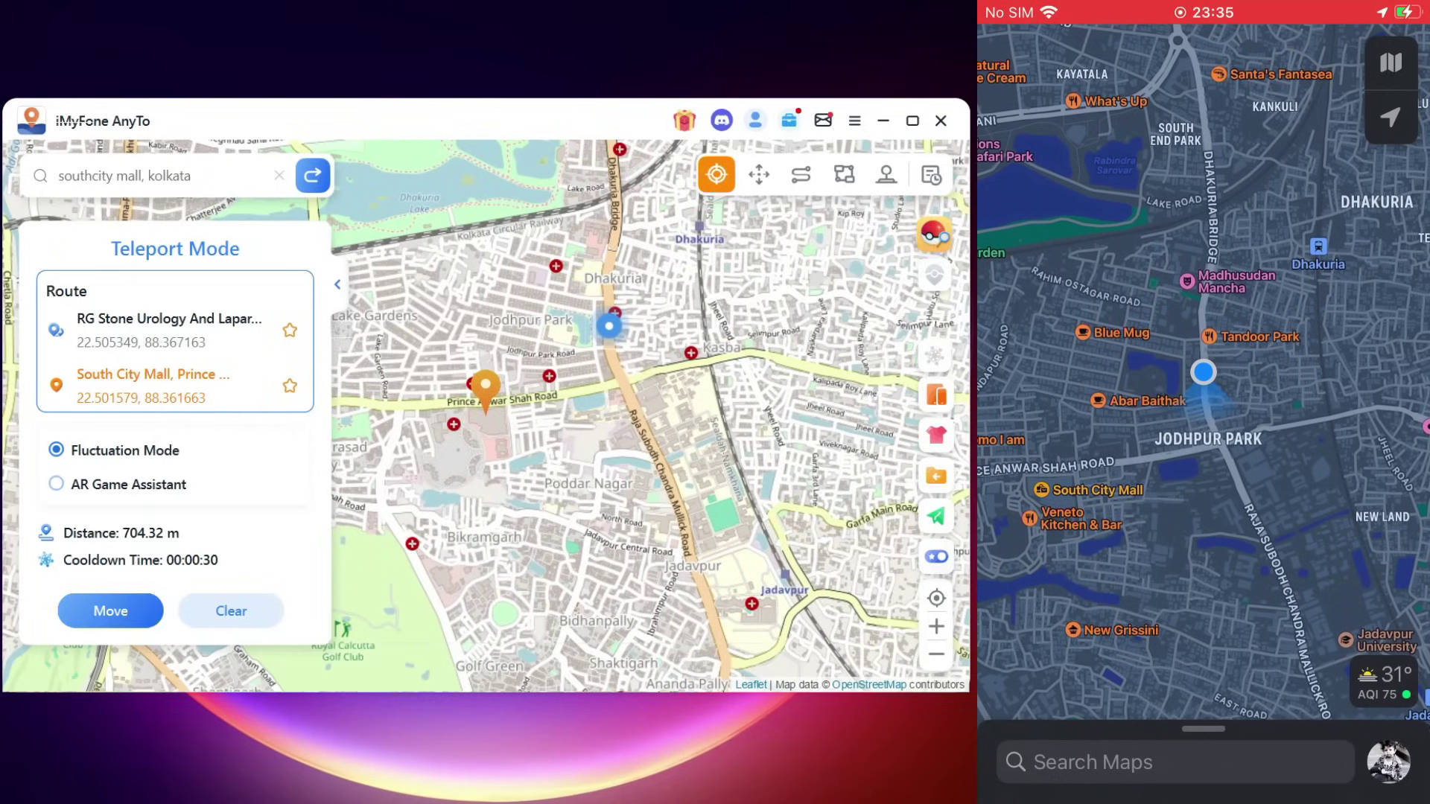
{"action": "scroll", "coordinate": [528, 419], "scroll_direction": "up", "scroll_amount": 1}
{"action": "left_click", "coordinate": [110, 611]}
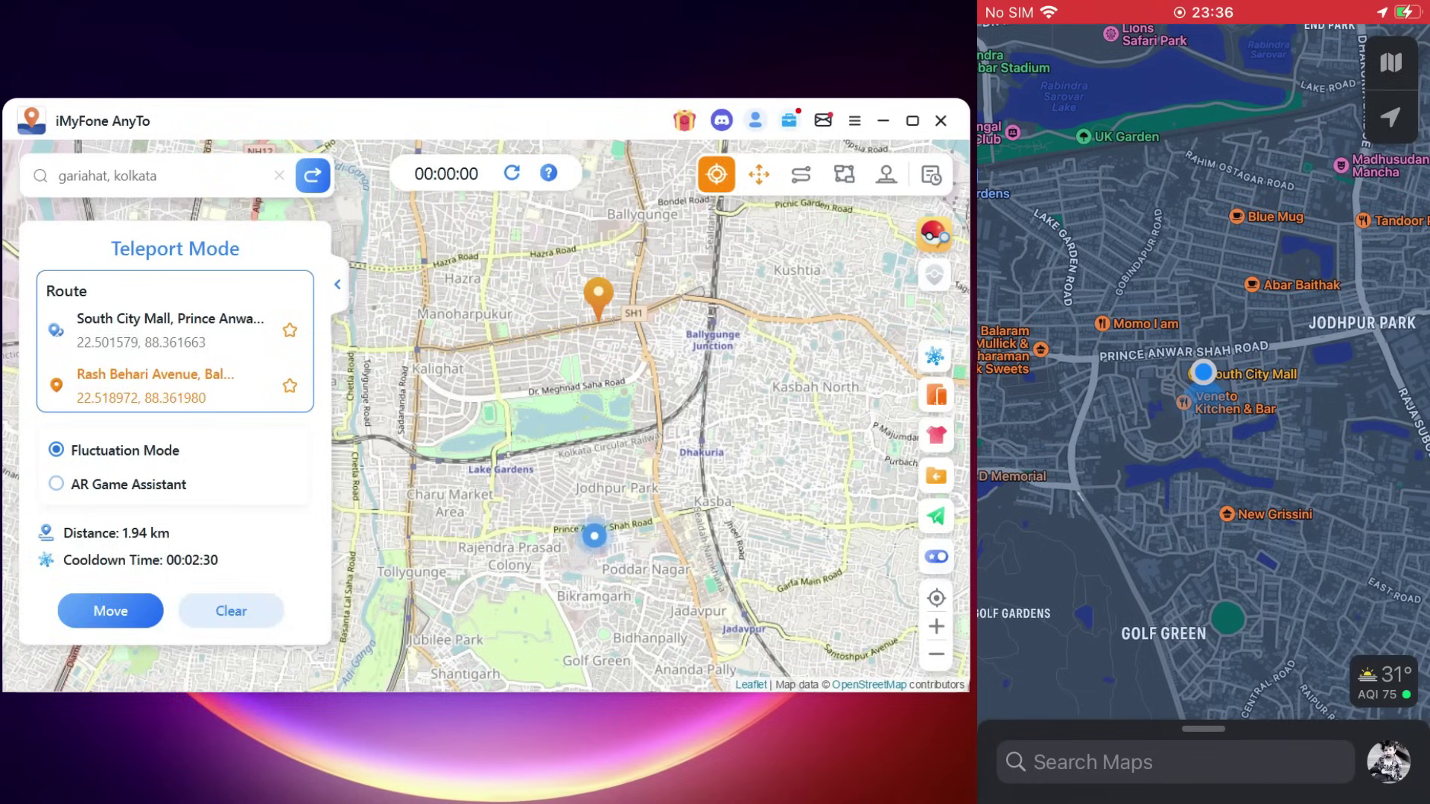
Try a jump teleport in Jump Teleport Mode to the "gariahat, kolkata" destination on Rash Behari Avenue, with auto jump after cooldown off.
{"action": "left_click", "coordinate": [759, 173]}
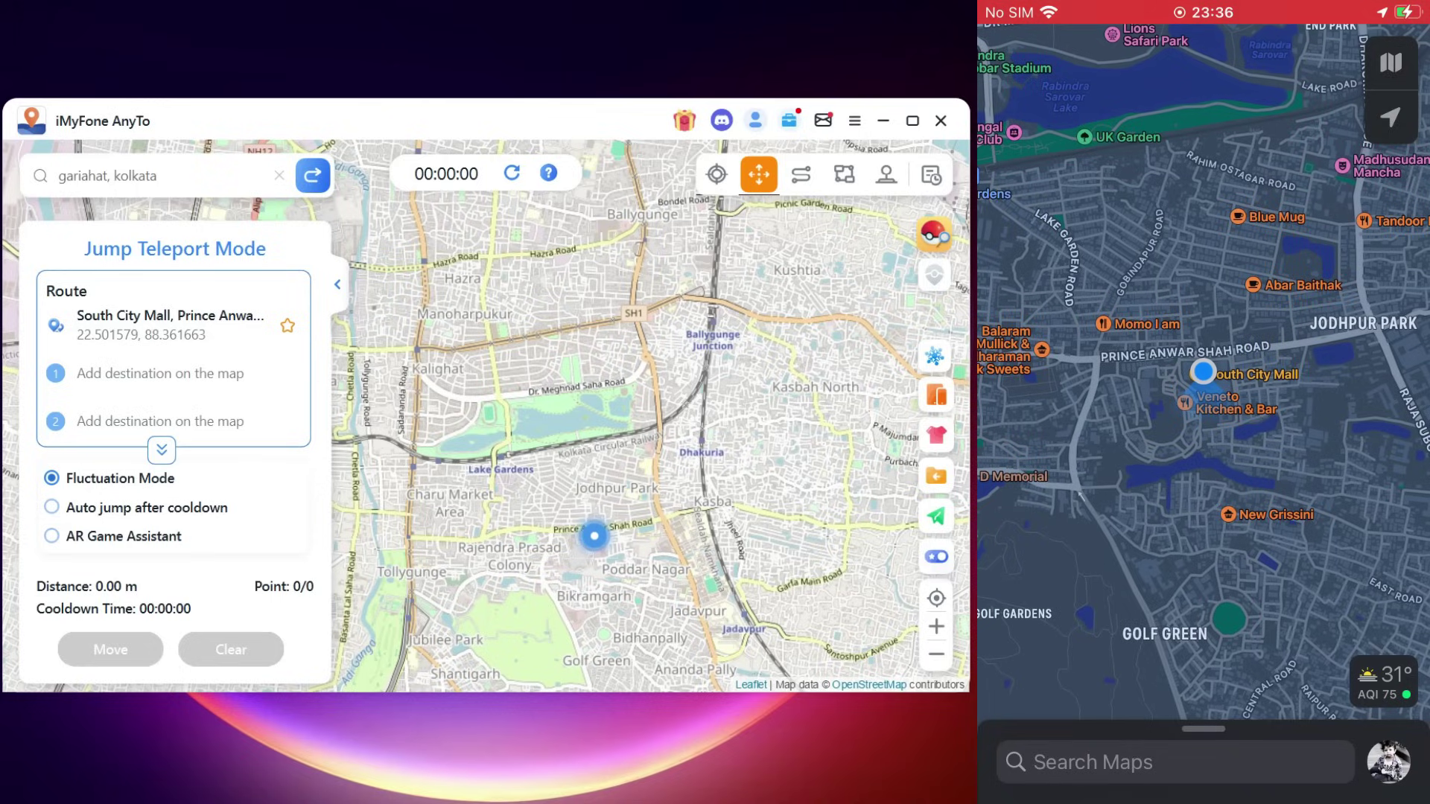
{"action": "left_click", "coordinate": [312, 175]}
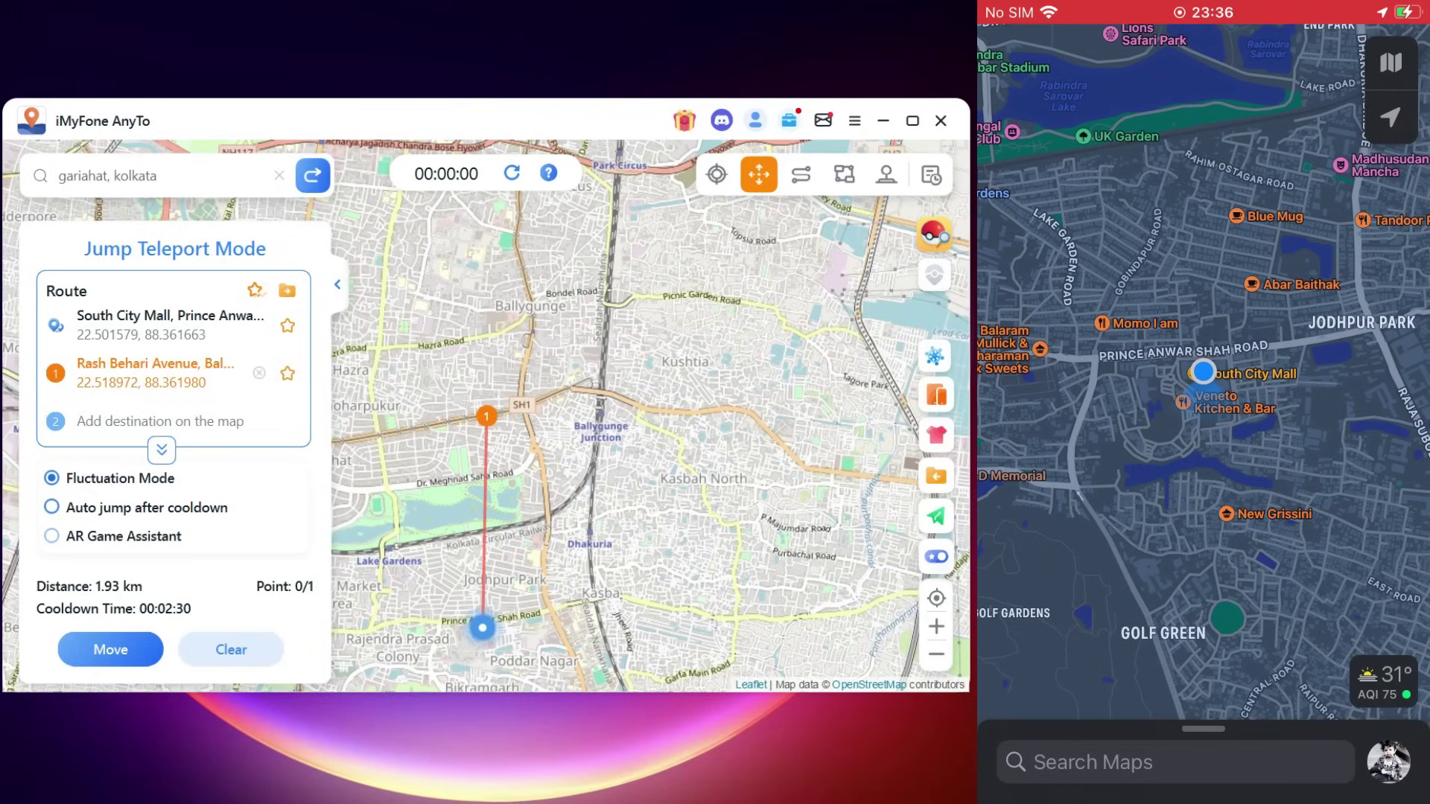
{"action": "left_click", "coordinate": [51, 507]}
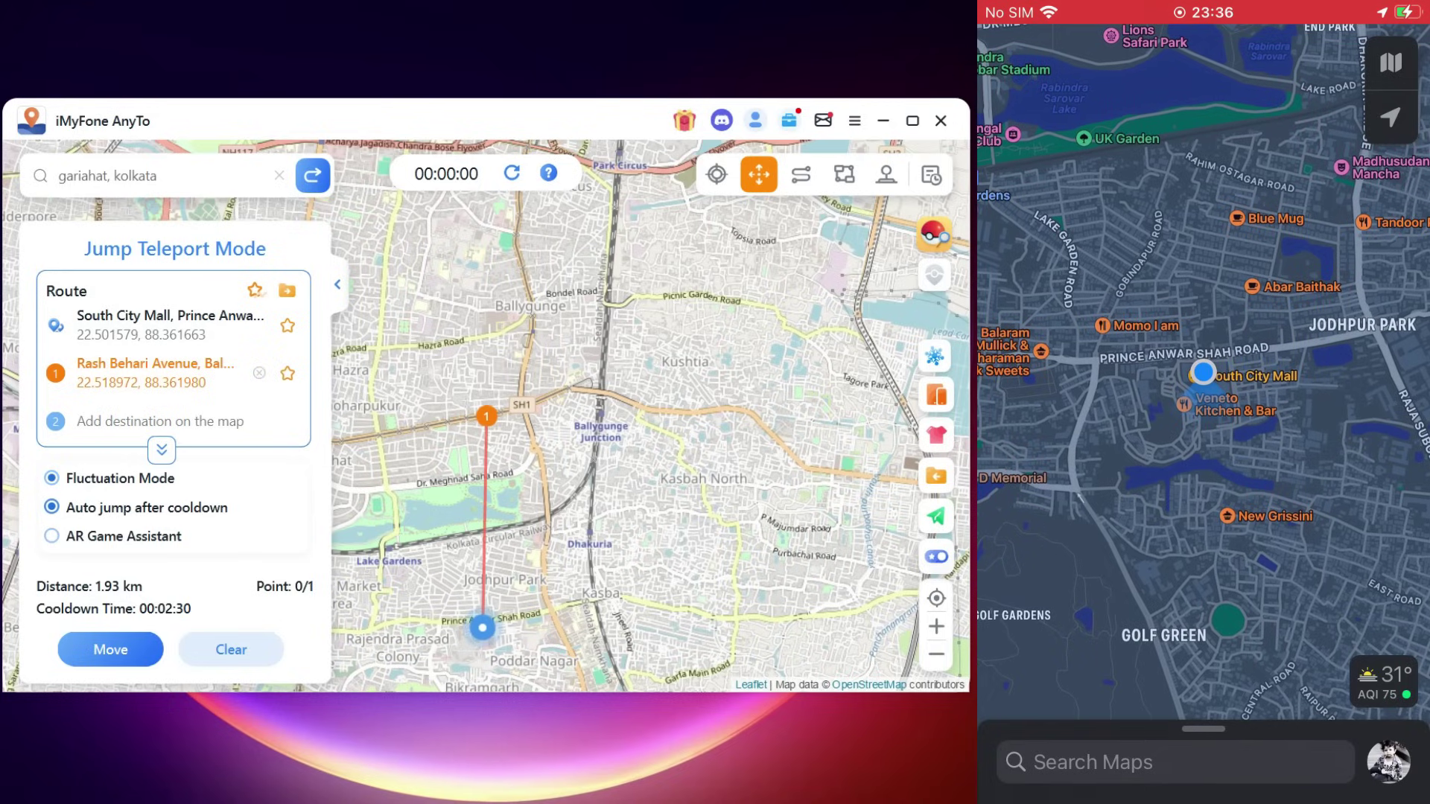
{"action": "left_click", "coordinate": [51, 507]}
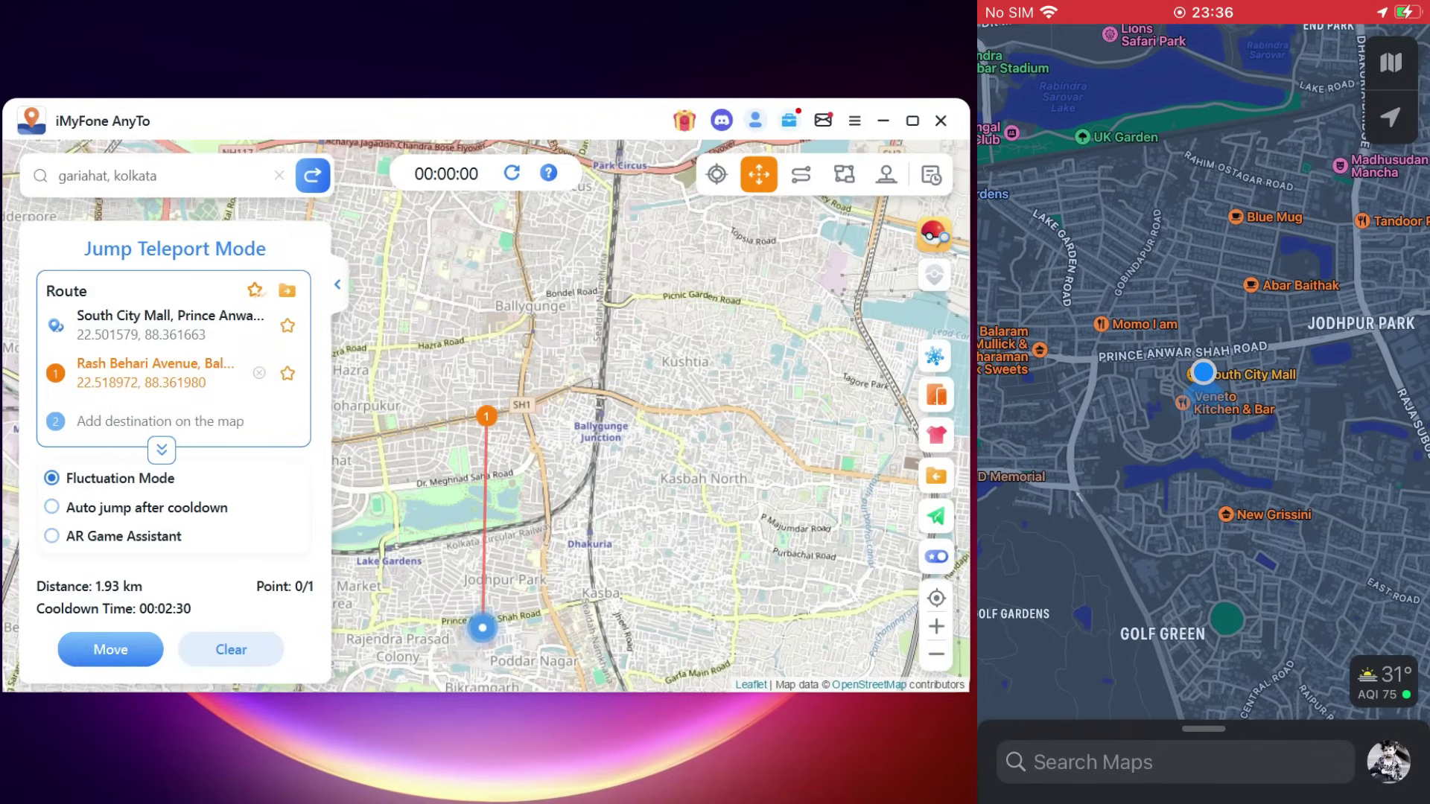
{"action": "left_click", "coordinate": [110, 649]}
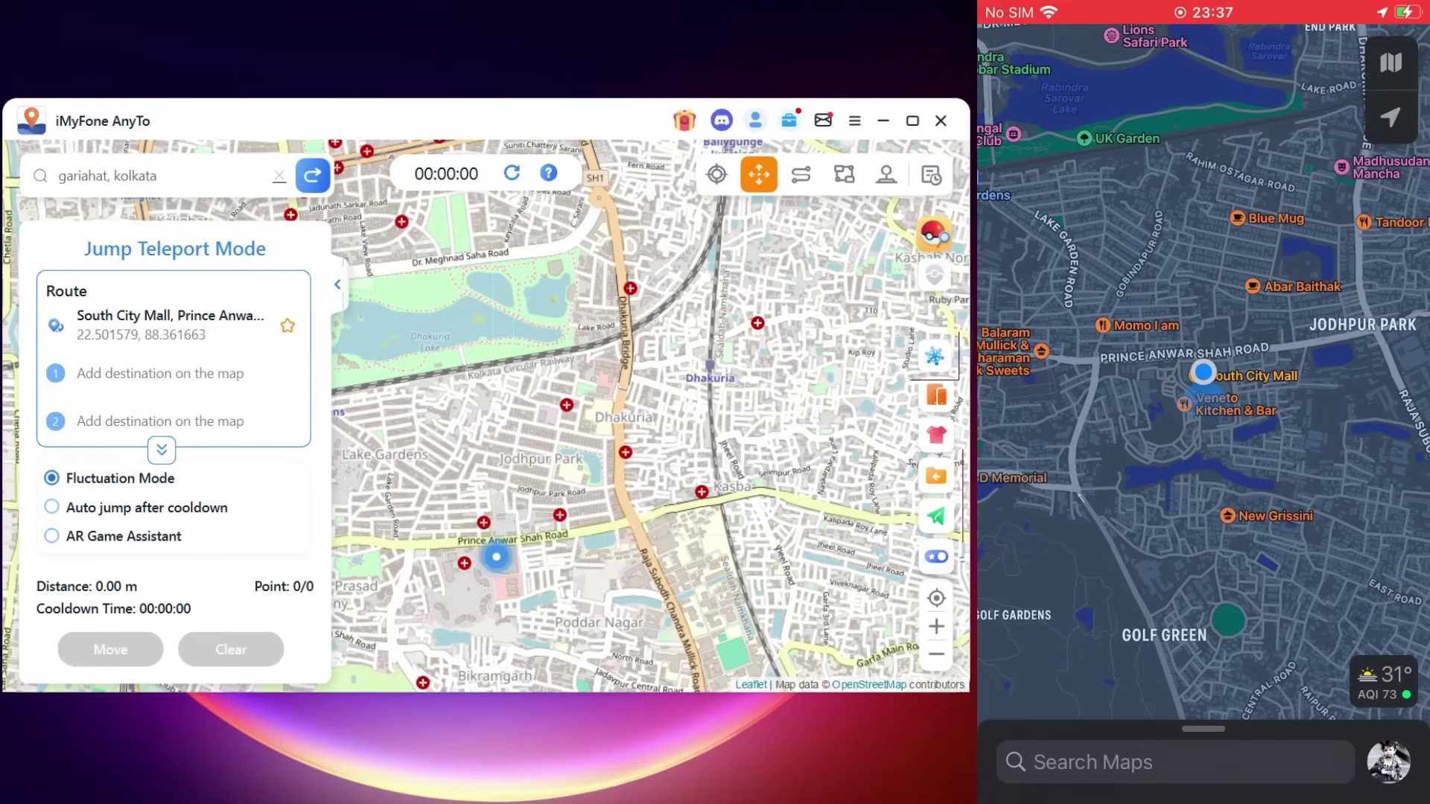
Switch to Two-spot Mode and choose Kolkata G. P. O on Netaji Subhash Rd as the destination.
{"action": "left_click", "coordinate": [800, 174]}
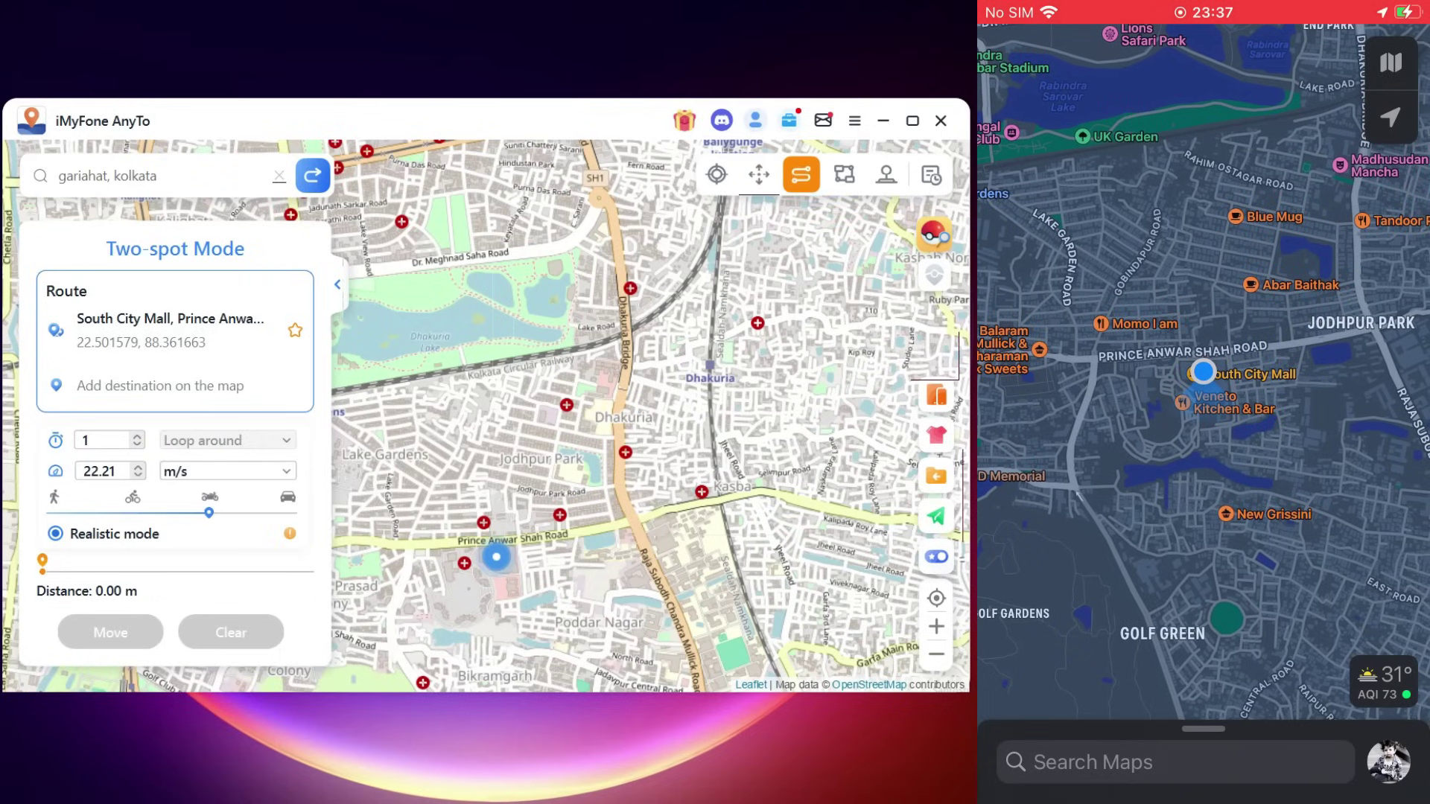
{"action": "left_click", "coordinate": [156, 176]}
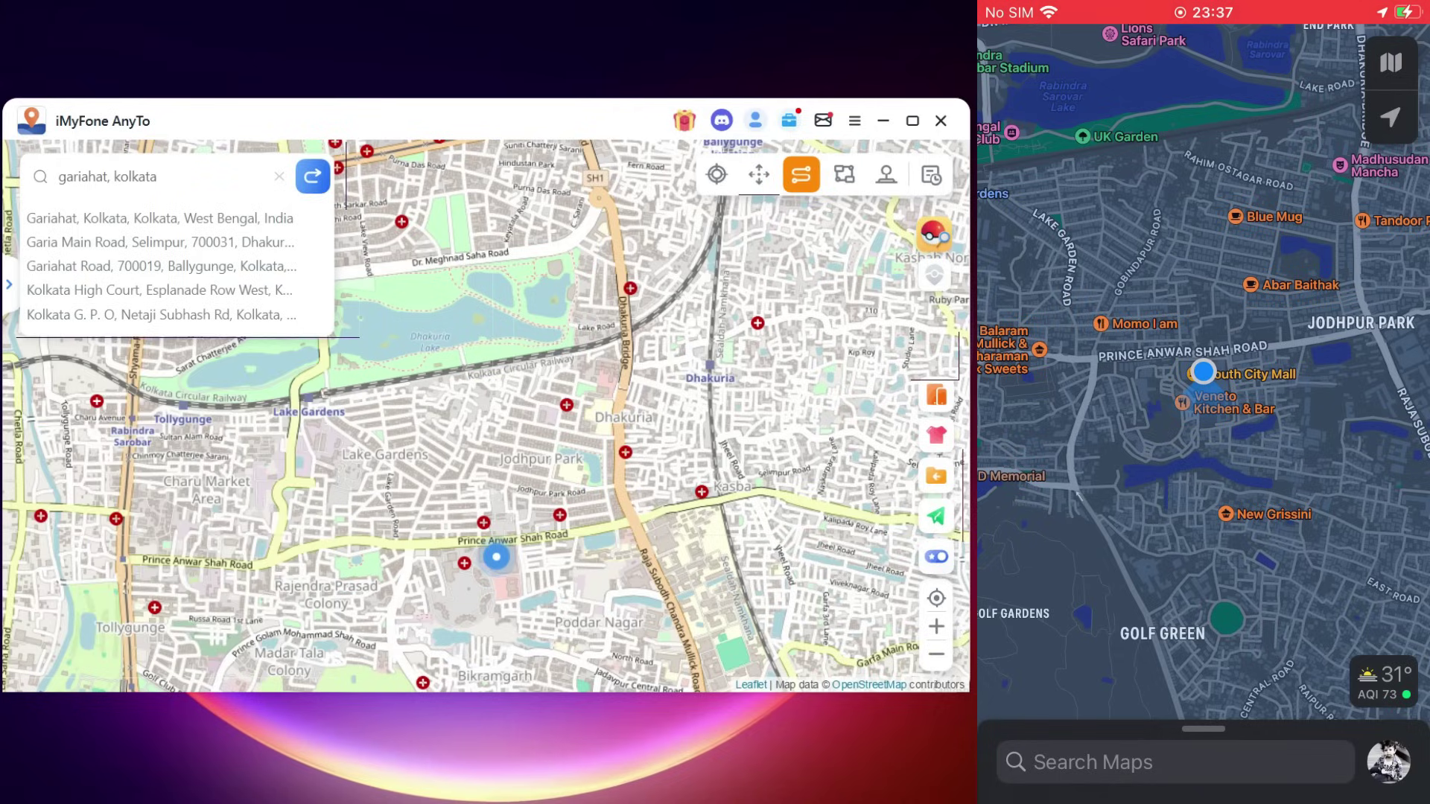
{"action": "key", "text": "Down"}
{"action": "key", "text": "Down"}
{"action": "key", "text": "Down"}
{"action": "key", "text": "Down"}
{"action": "key", "text": "Down"}
{"action": "key", "text": "Return"}
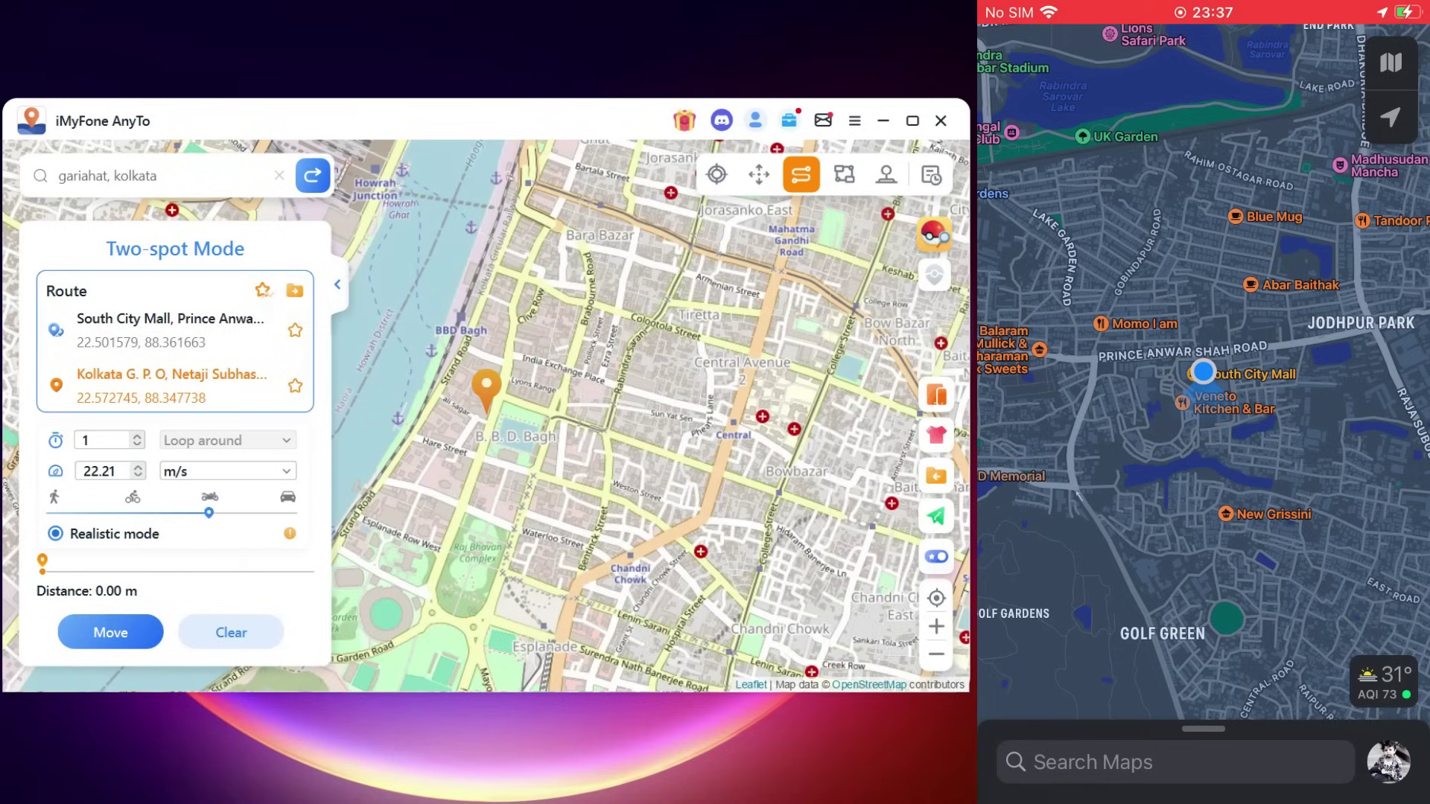
Raise the travel speed to 33.33 m/s and start the simulated movement toward the General Post Office.
{"action": "scroll", "coordinate": [552, 492], "scroll_direction": "down", "scroll_amount": 2}
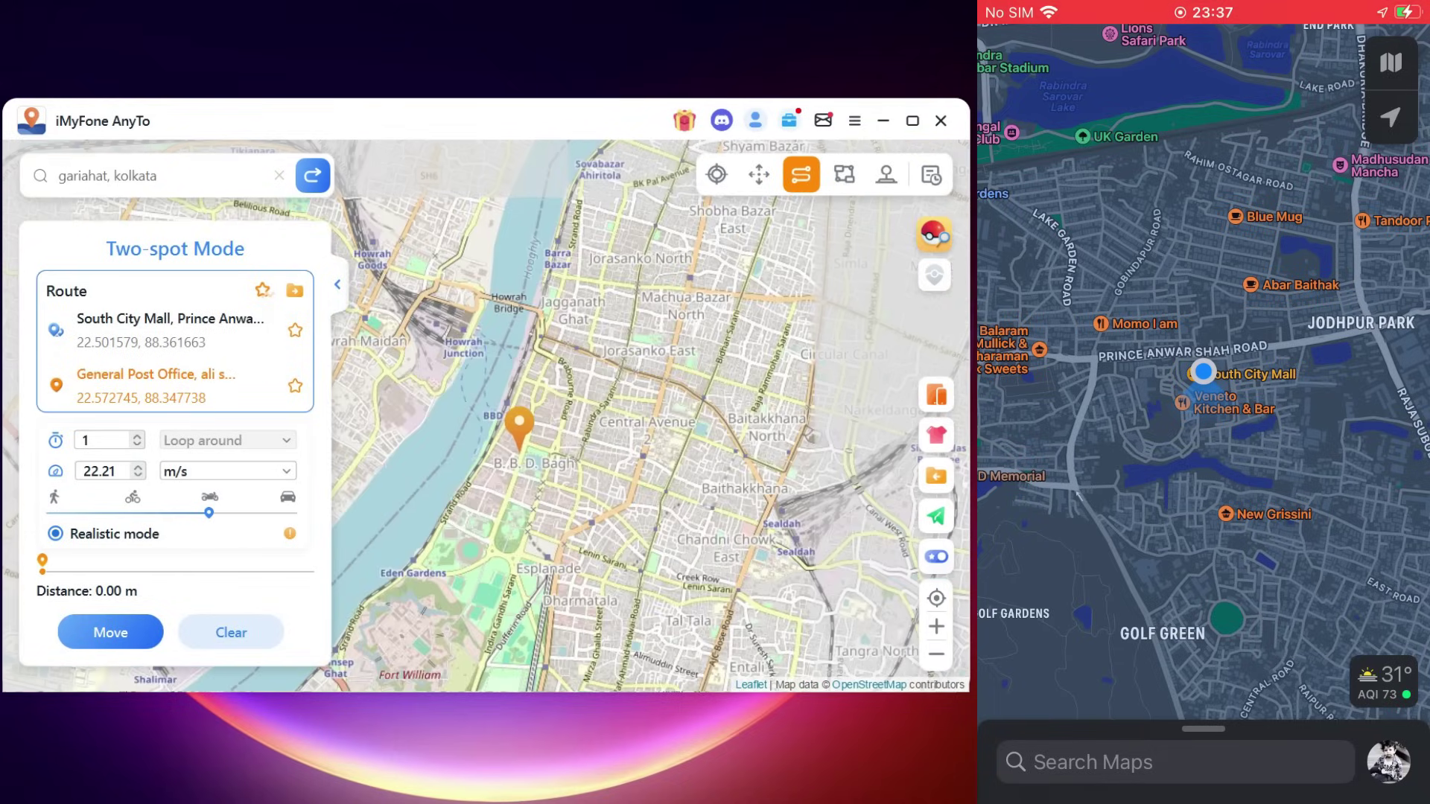
{"action": "scroll", "coordinate": [659, 549], "scroll_direction": "down", "scroll_amount": 1}
{"action": "left_click_drag", "start_coordinate": [659, 549], "coordinate": [541, 280]}
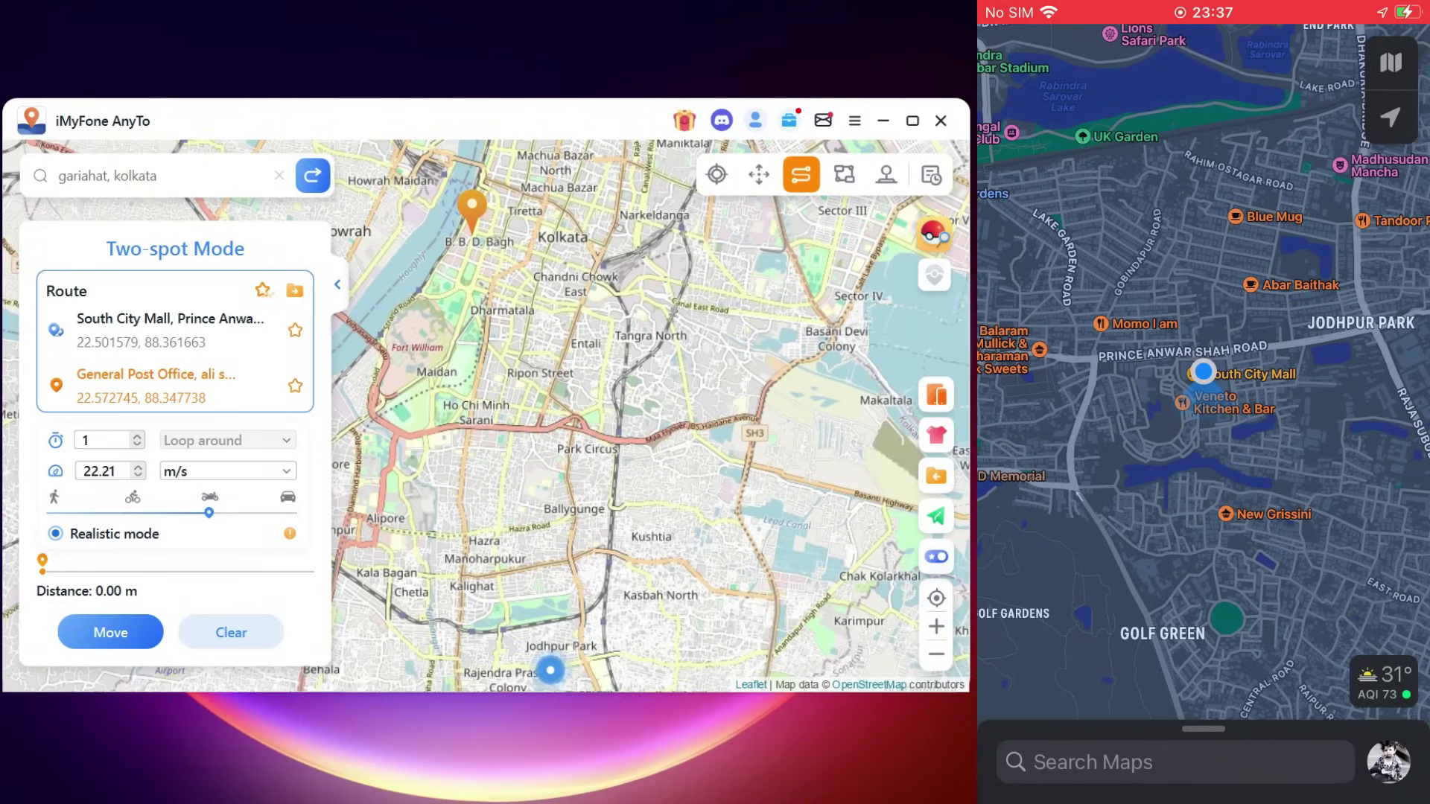
{"action": "left_click_drag", "start_coordinate": [209, 513], "coordinate": [292, 513]}
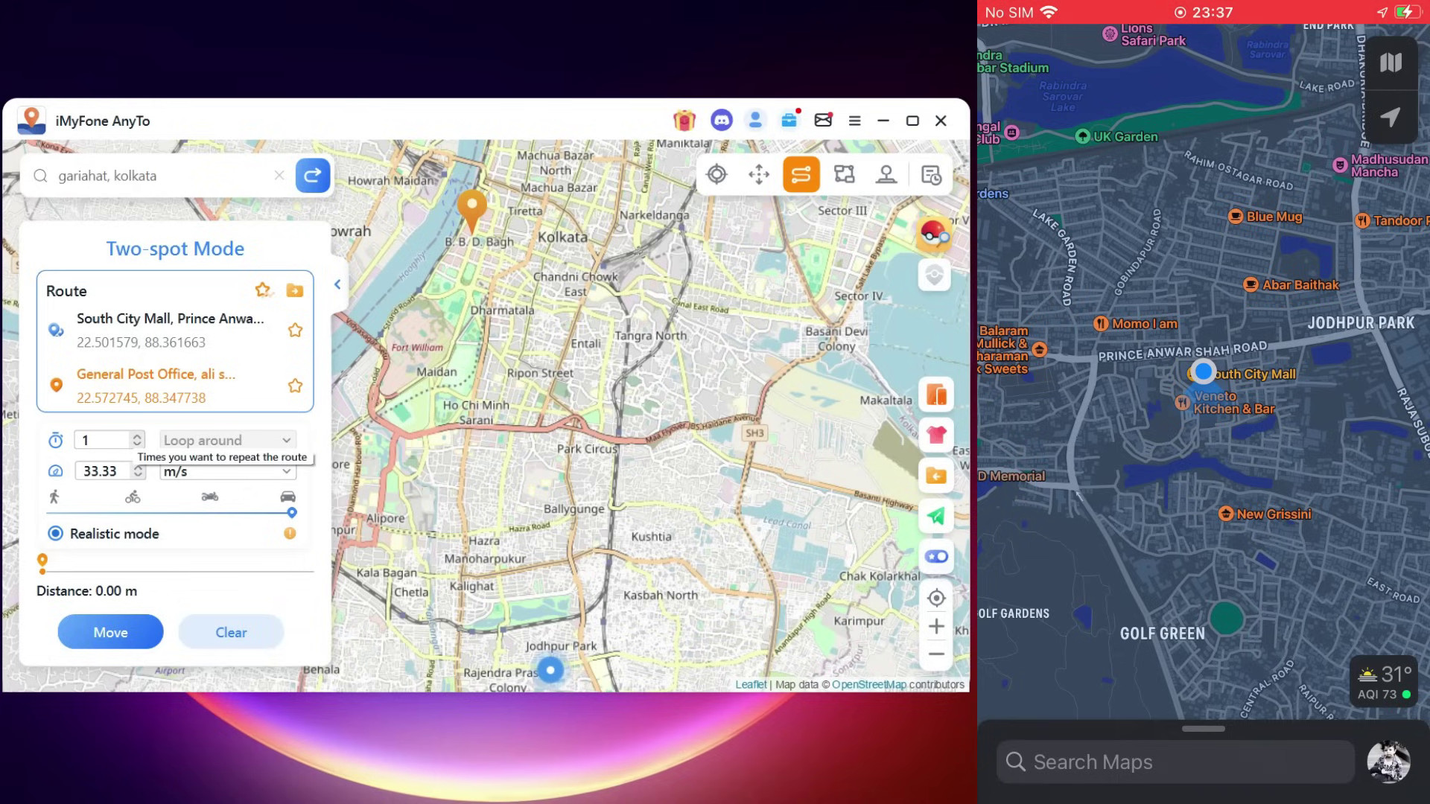
{"action": "left_click", "coordinate": [110, 632]}
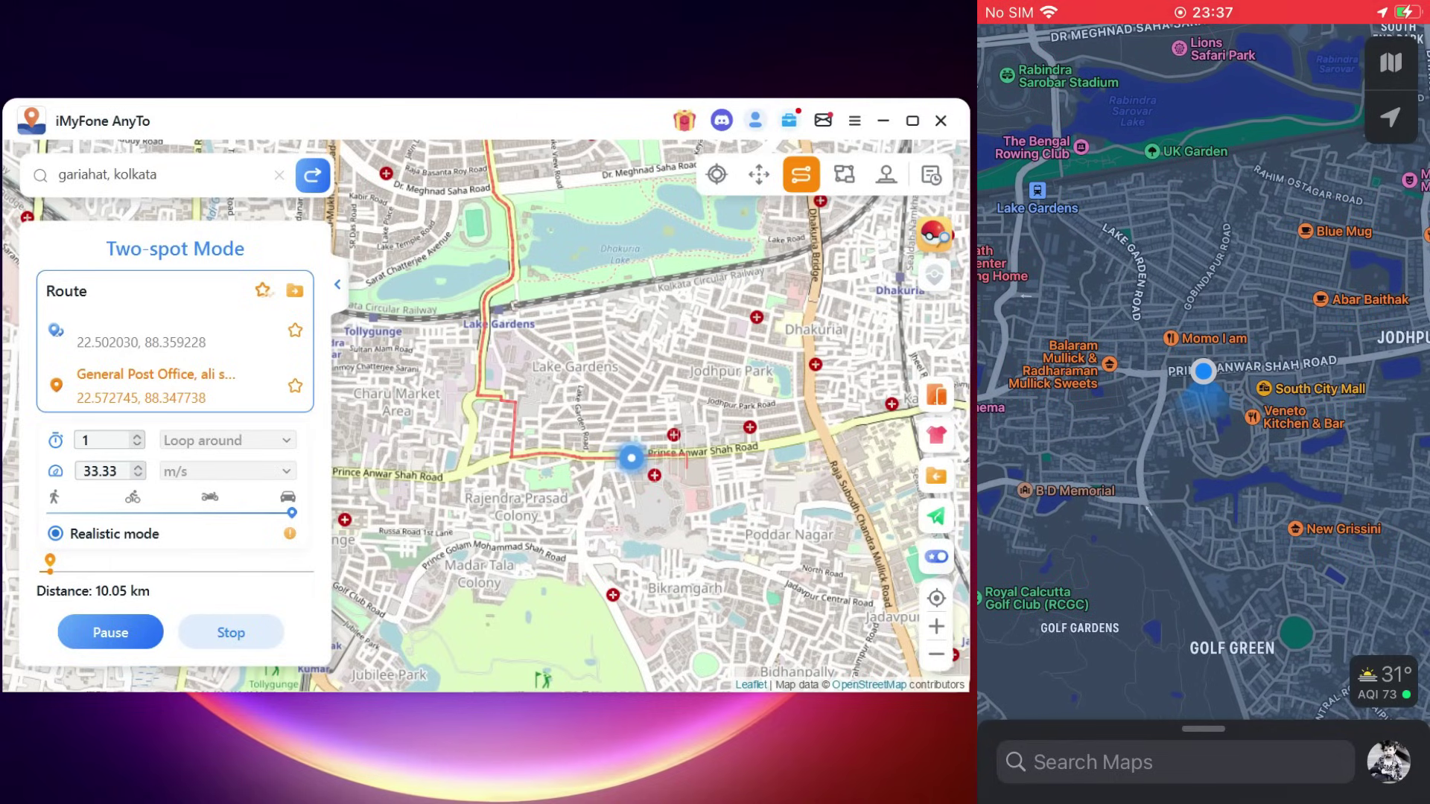
Check the plotted route to the General Post Office and end the two-spot movement partway along it.
{"action": "scroll", "coordinate": [558, 375], "scroll_direction": "down", "scroll_amount": 1}
{"action": "left_click_drag", "start_coordinate": [559, 313], "coordinate": [559, 477]}
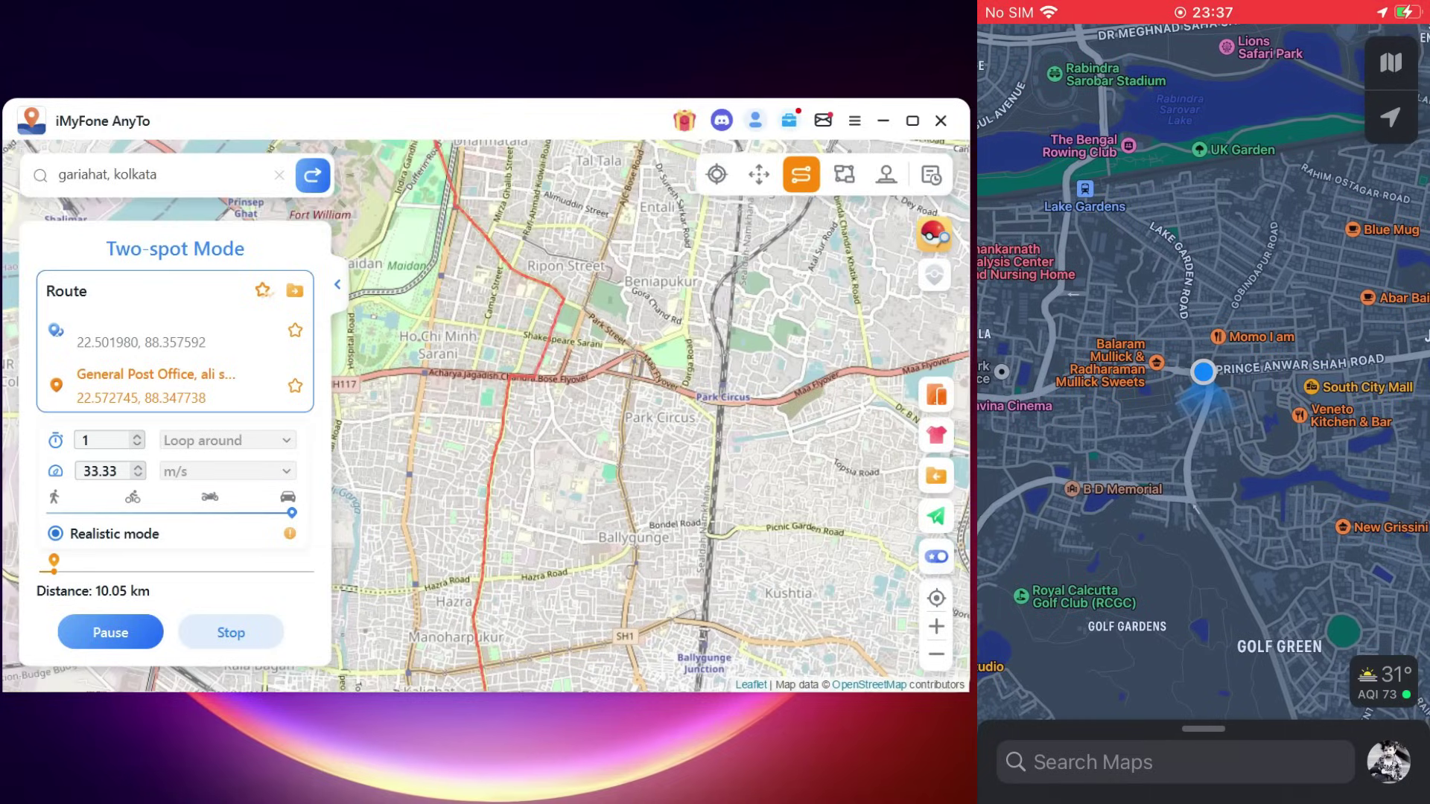
{"action": "left_click_drag", "start_coordinate": [531, 186], "coordinate": [577, 421]}
{"action": "left_click_drag", "start_coordinate": [519, 235], "coordinate": [516, 299]}
{"action": "scroll", "coordinate": [517, 297], "scroll_direction": "up", "scroll_amount": 1}
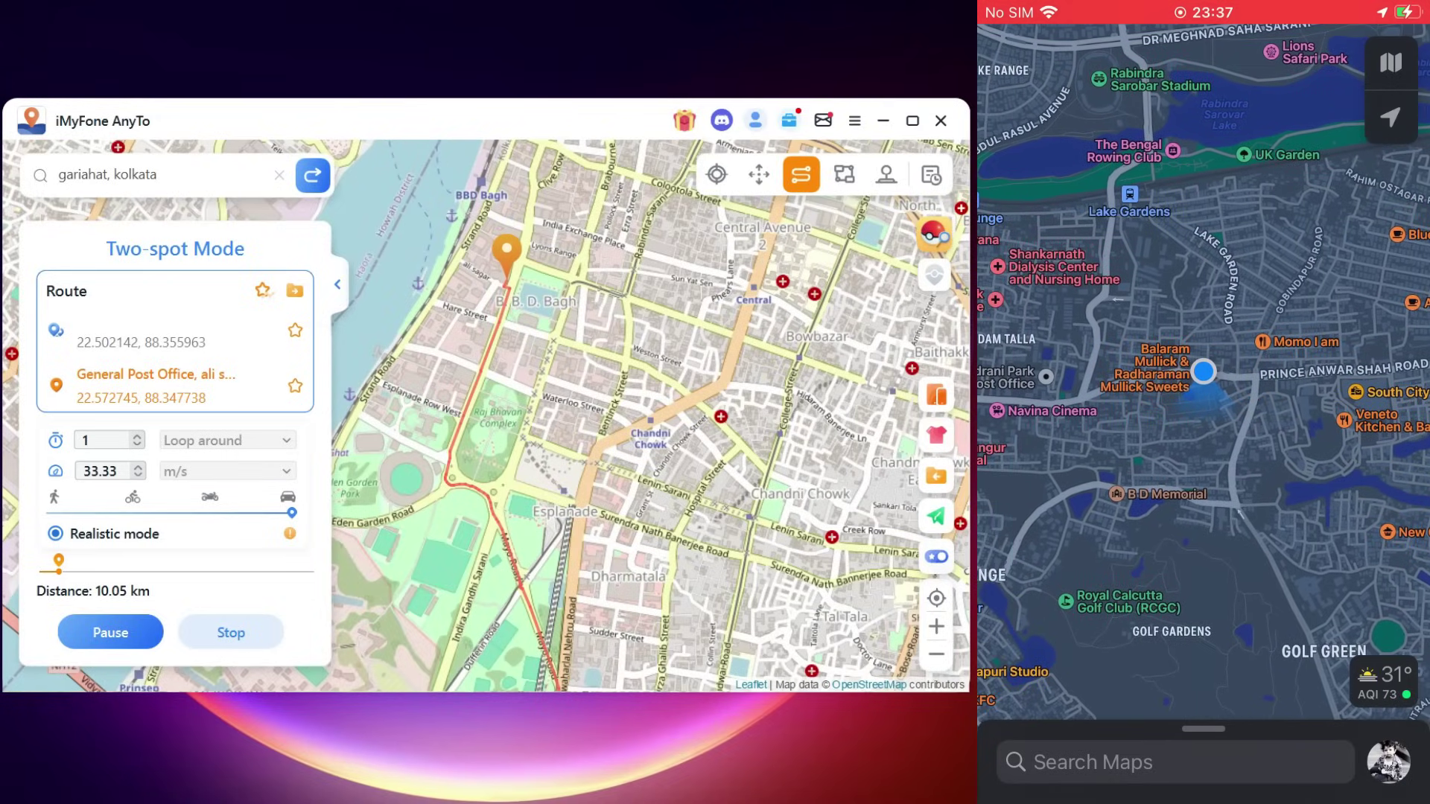
{"action": "left_click_drag", "start_coordinate": [566, 521], "coordinate": [489, 230]}
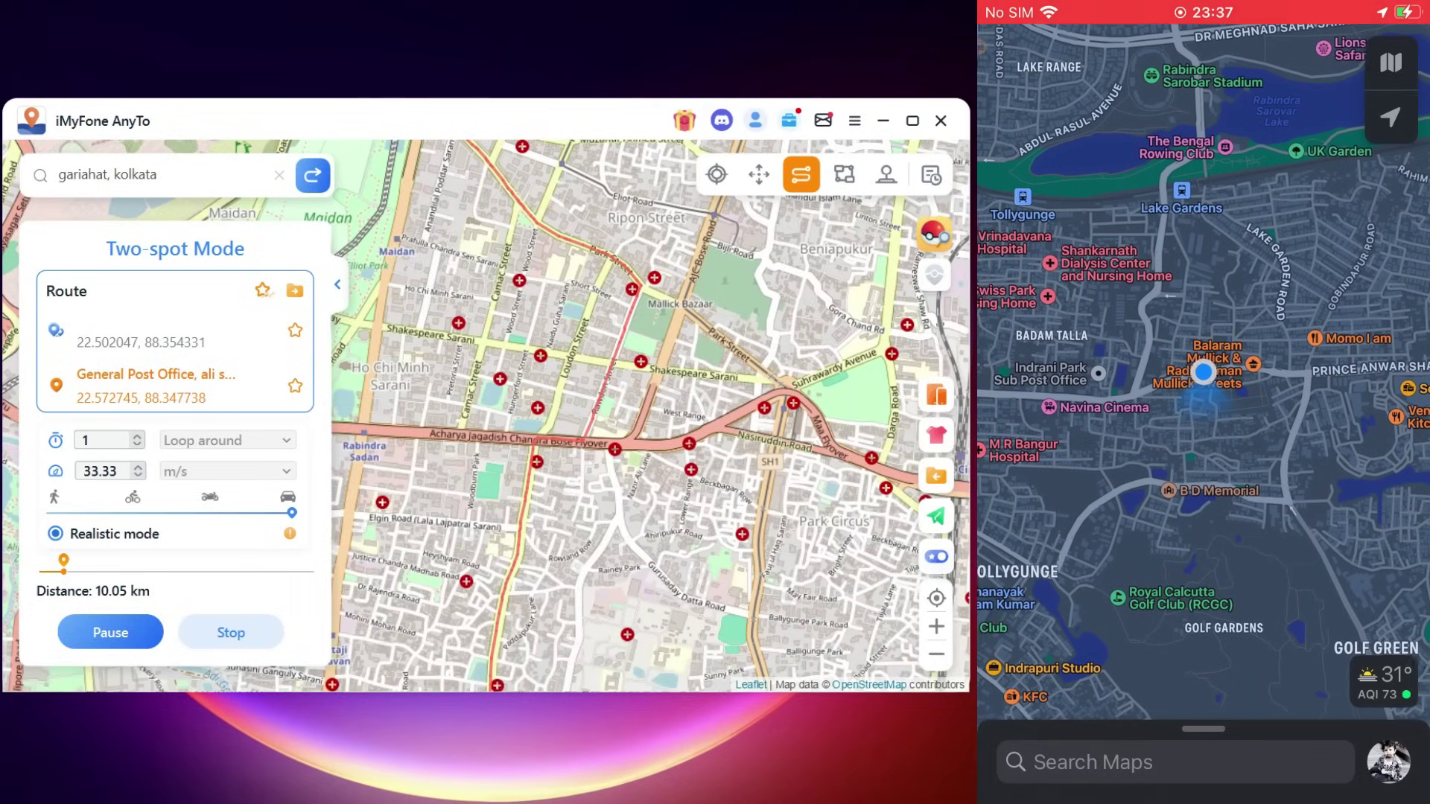
{"action": "left_click", "coordinate": [110, 632]}
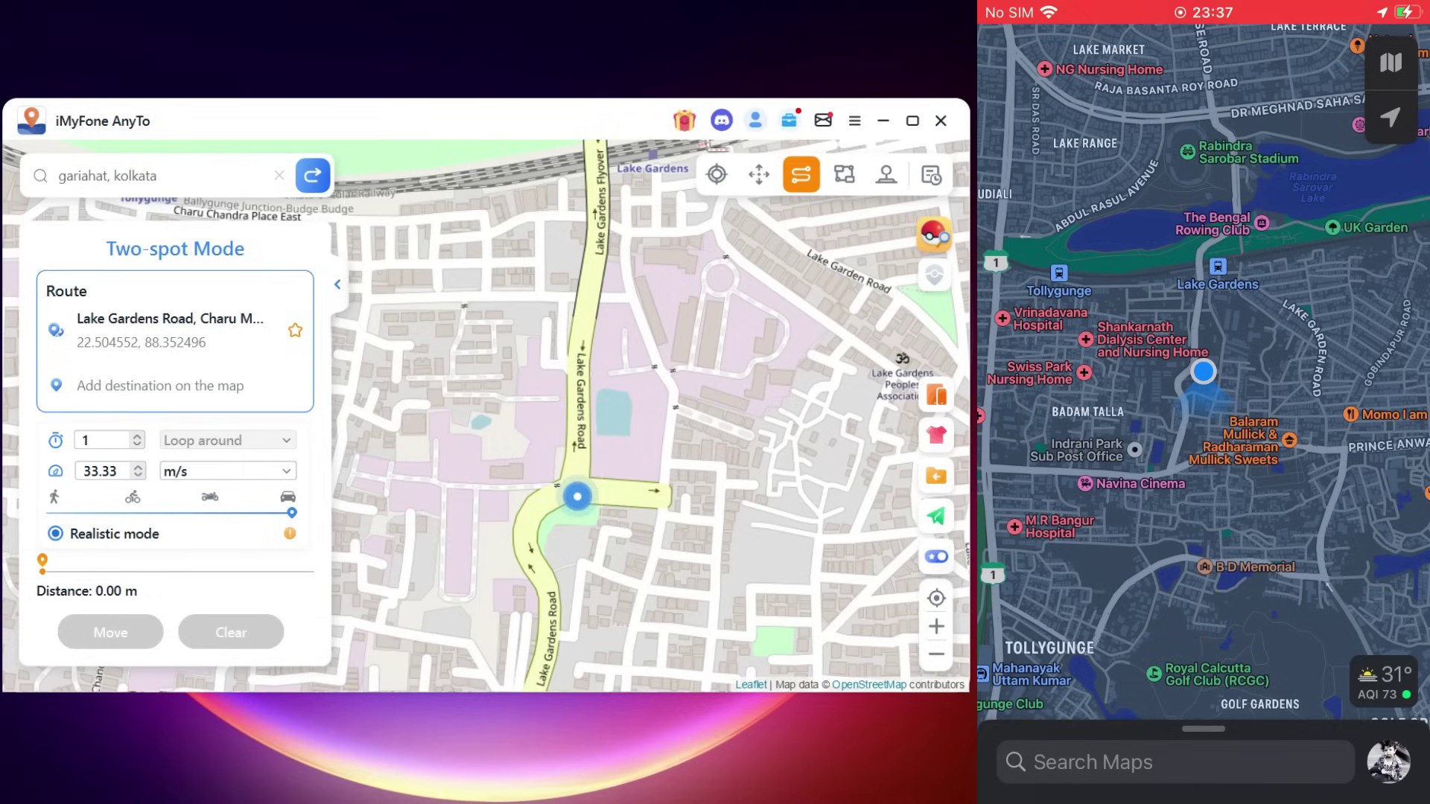
In Multi-spot Mode, plot a three-stop route from Lake Gardens Road through Lake Gardens to Prince Anwar Shah Road and start the movement.
{"action": "left_click", "coordinate": [844, 174]}
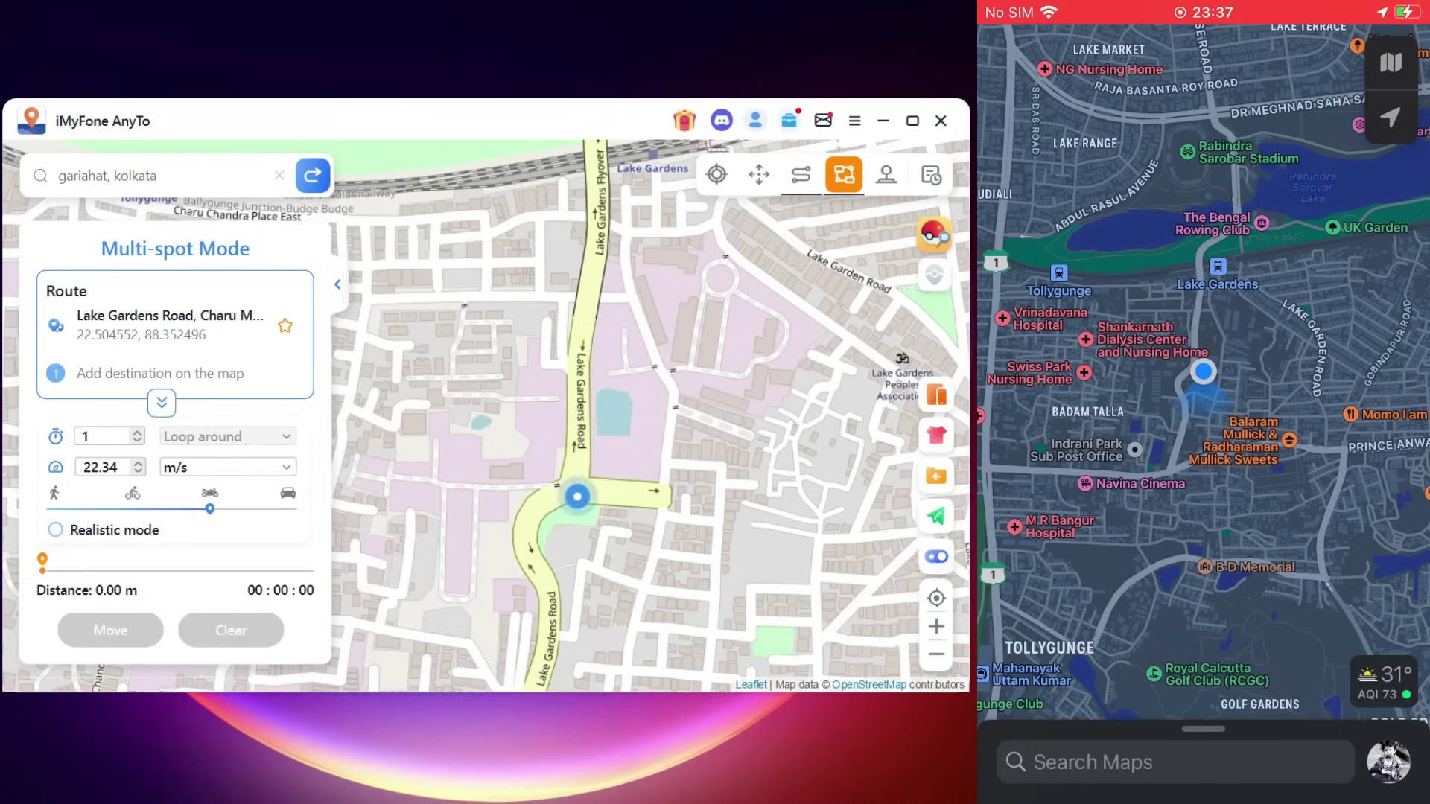
{"action": "scroll", "coordinate": [697, 421], "scroll_direction": "down", "scroll_amount": 1}
{"action": "left_click_drag", "start_coordinate": [696, 422], "coordinate": [545, 471]}
{"action": "left_click", "coordinate": [551, 266]}
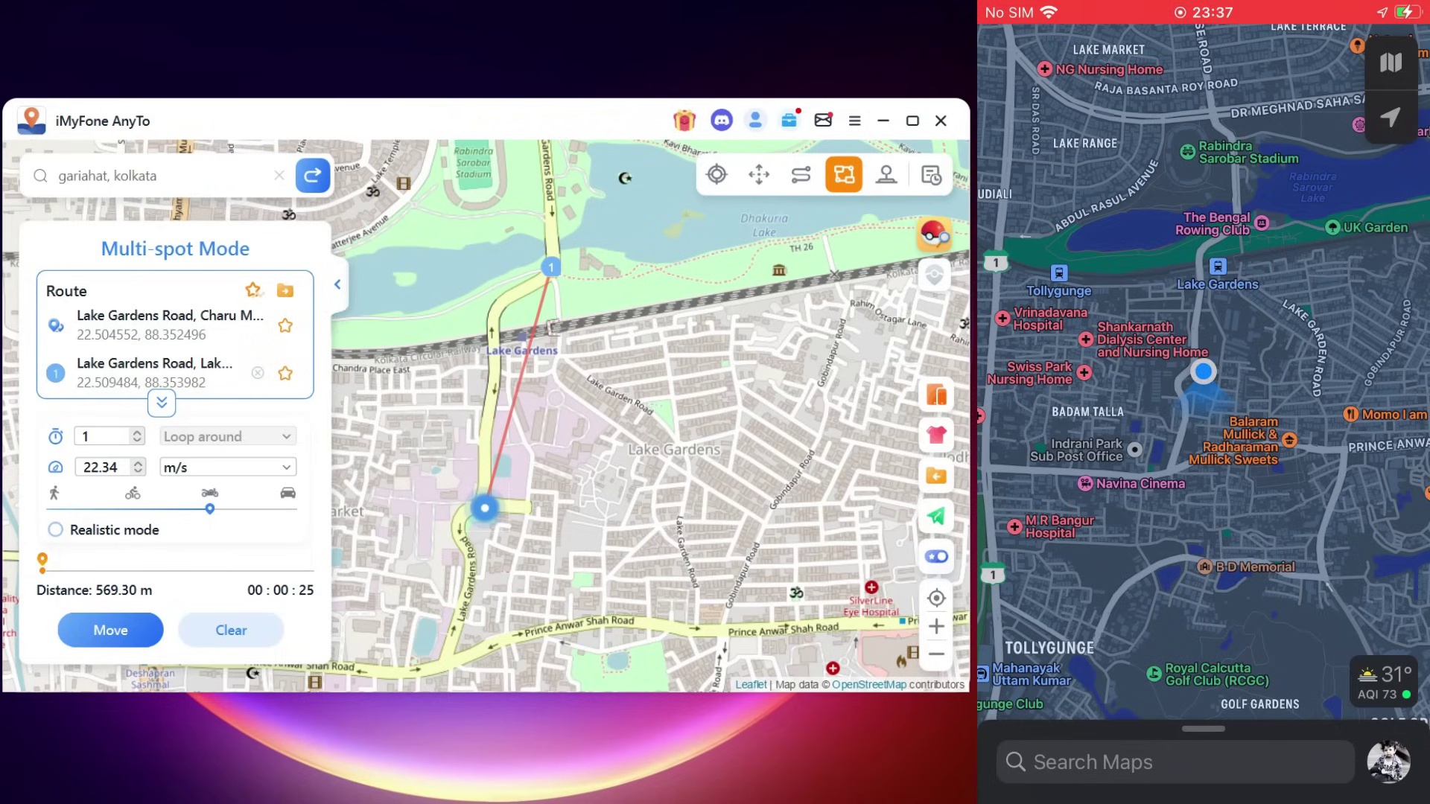
{"action": "left_click", "coordinate": [688, 478]}
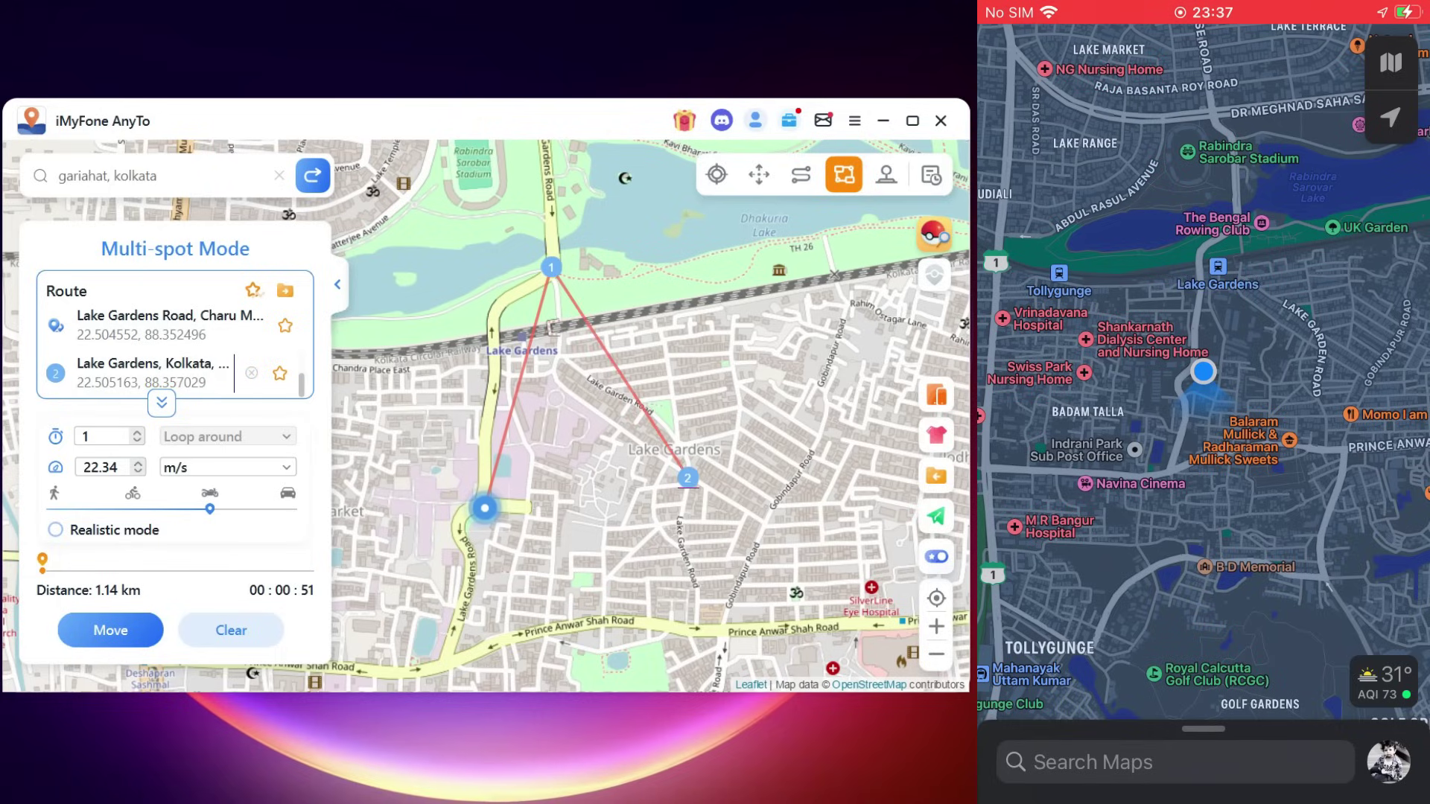
{"action": "left_click", "coordinate": [691, 625]}
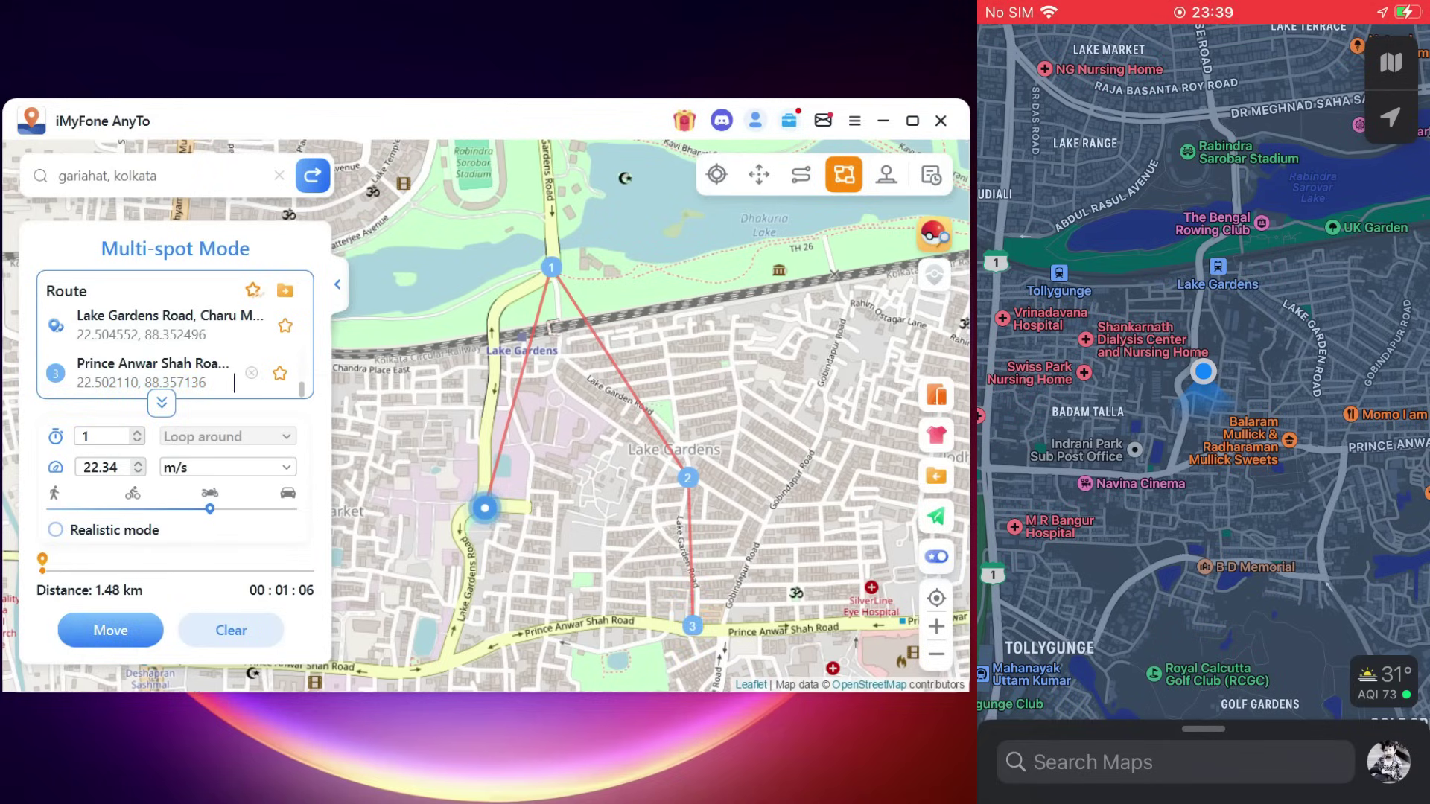
{"action": "left_click", "coordinate": [111, 630]}
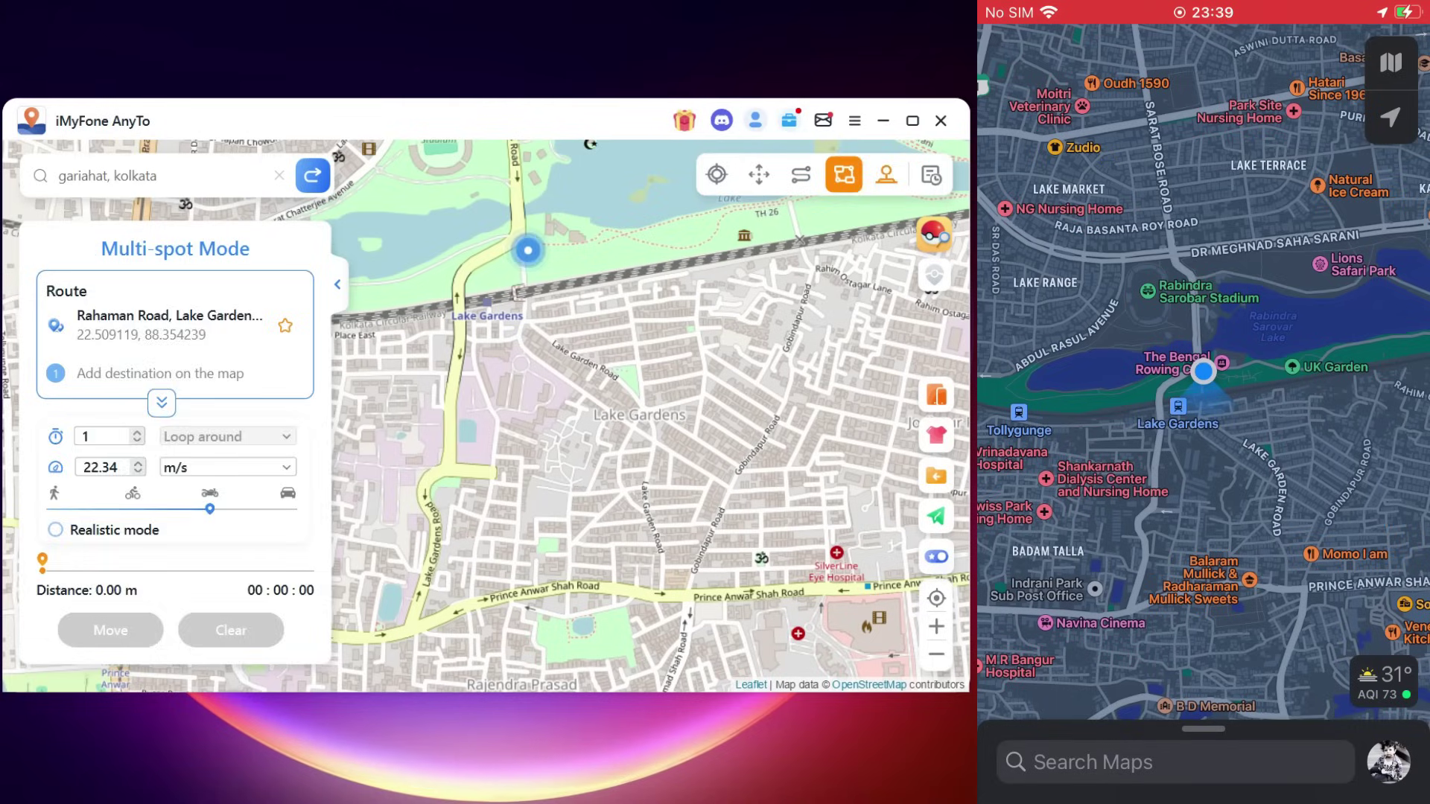
In Joystick Mode, steer the simulated location northwest from Rahaman Road across Lake Gardens Road and lower the speed to walking pace.
{"action": "left_click", "coordinate": [885, 174]}
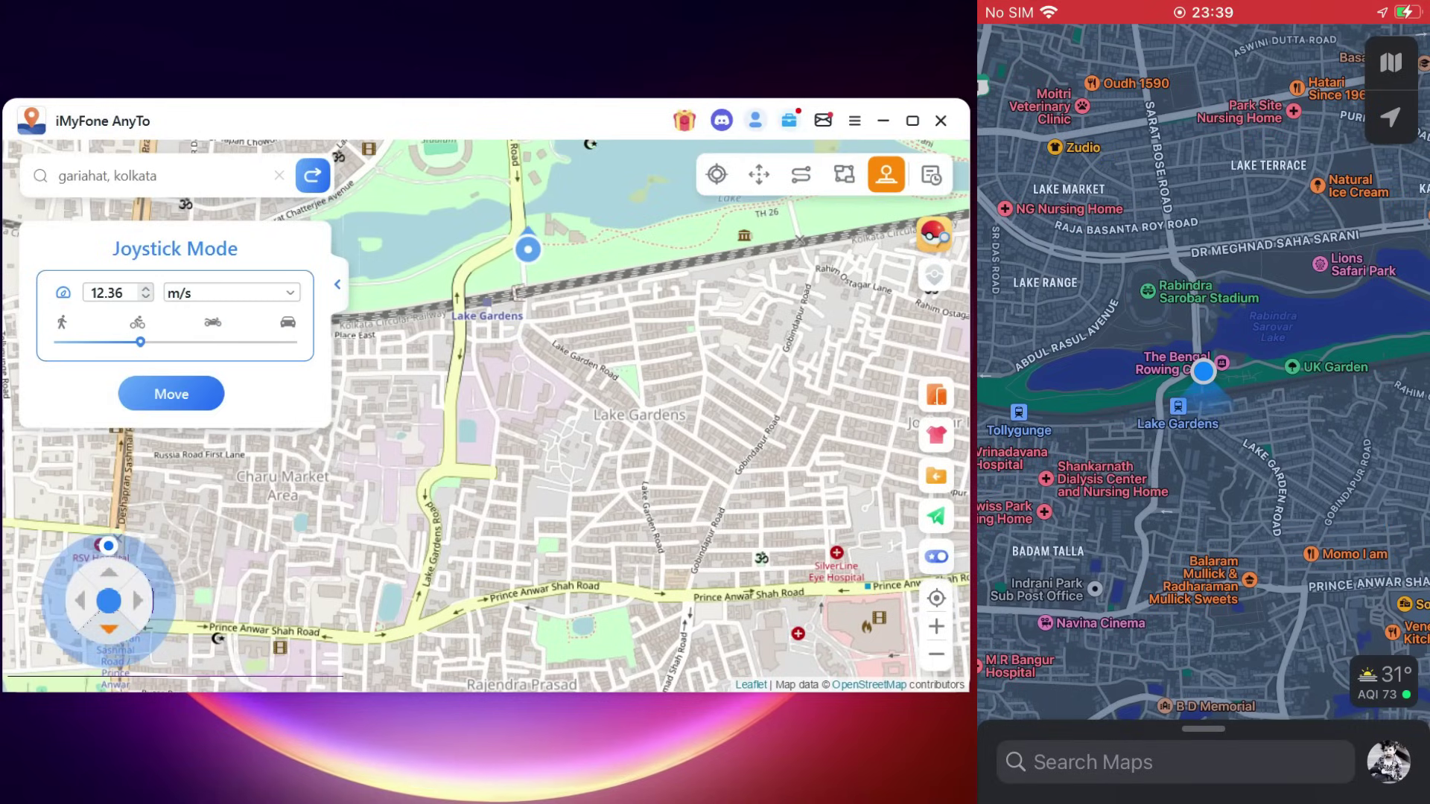
{"action": "key", "text": "Left"}
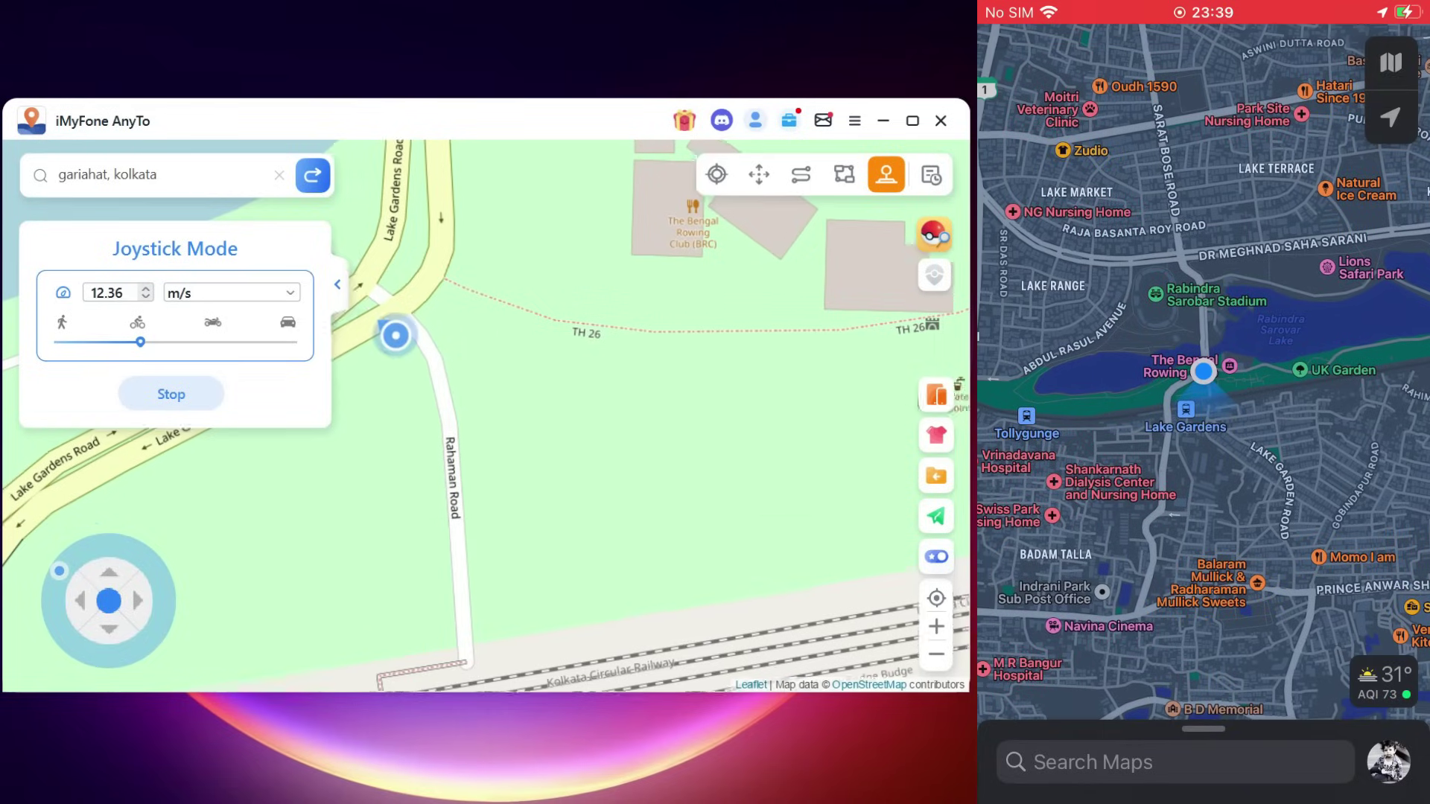
{"action": "key", "text": "Right"}
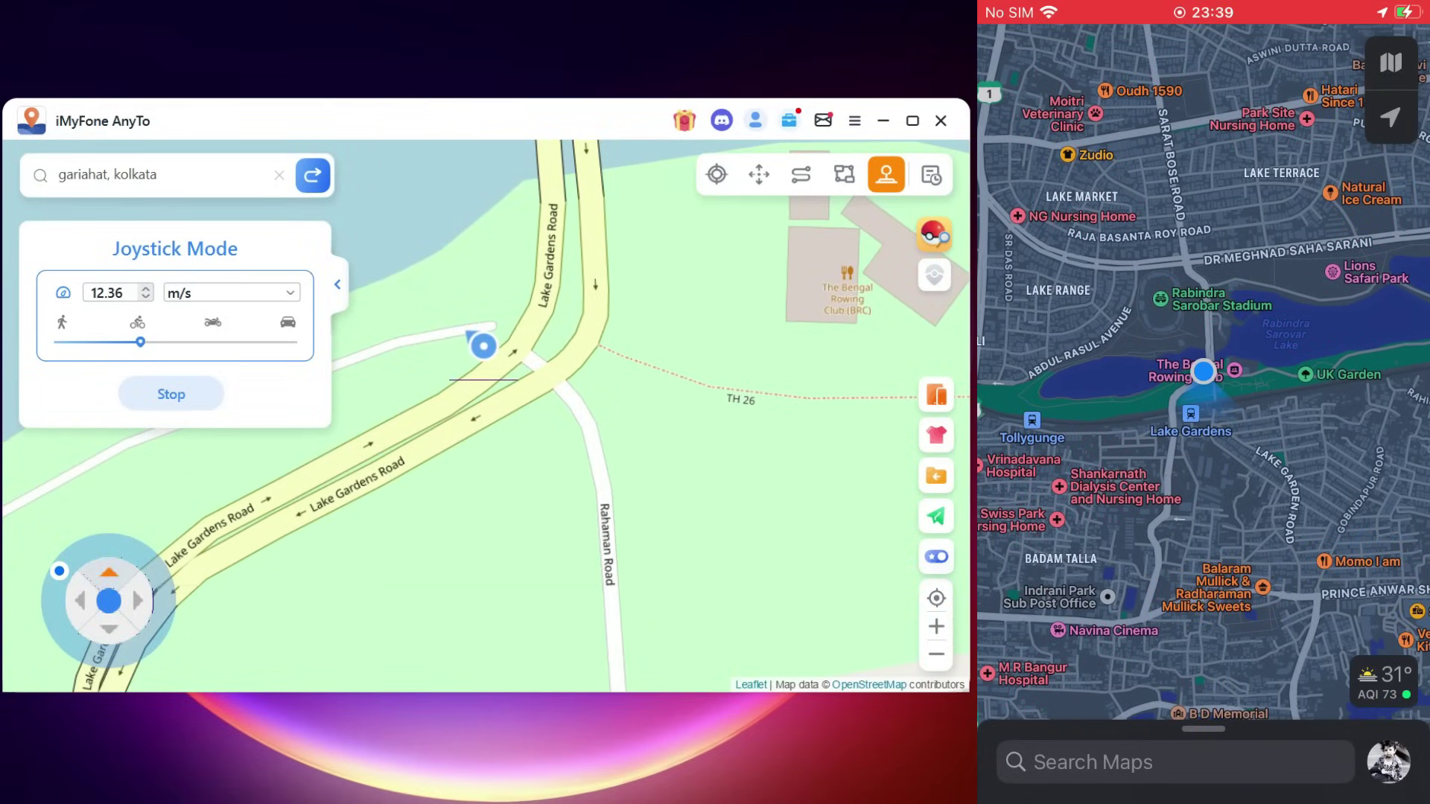
{"action": "key", "text": "Right"}
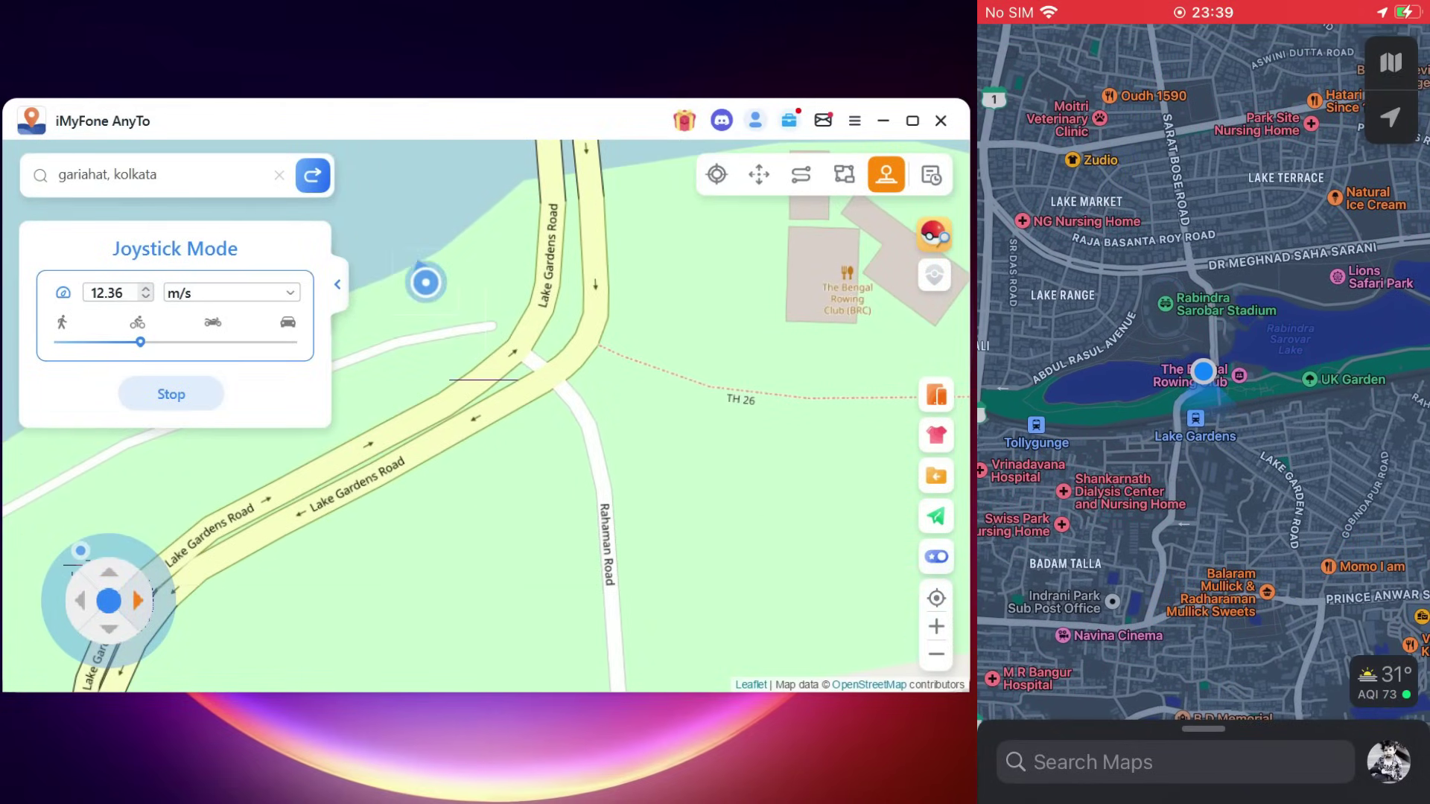
{"action": "scroll", "coordinate": [486, 415], "scroll_direction": "down", "scroll_amount": 2}
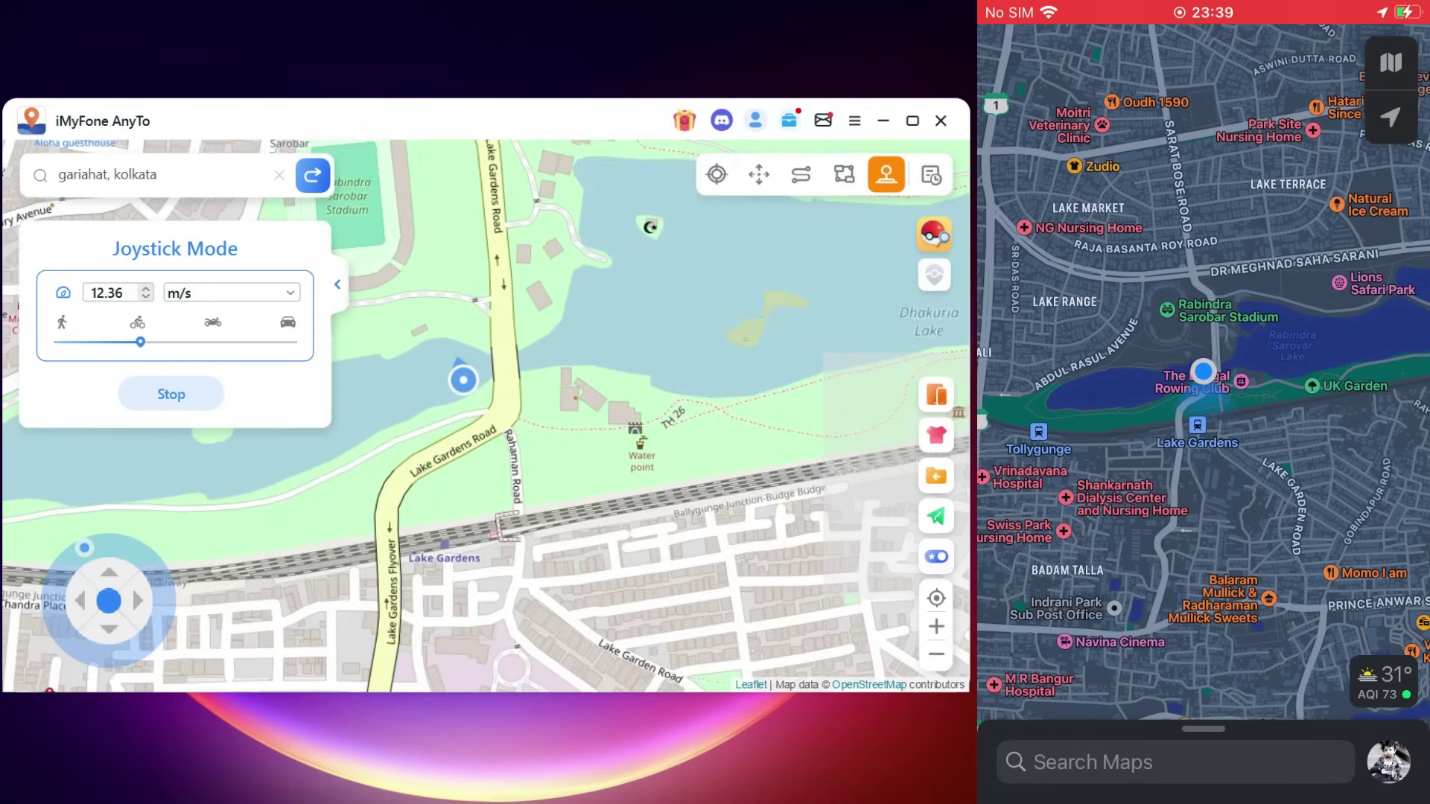
{"action": "left_click_drag", "start_coordinate": [486, 416], "coordinate": [521, 498]}
{"action": "key", "text": "Up"}
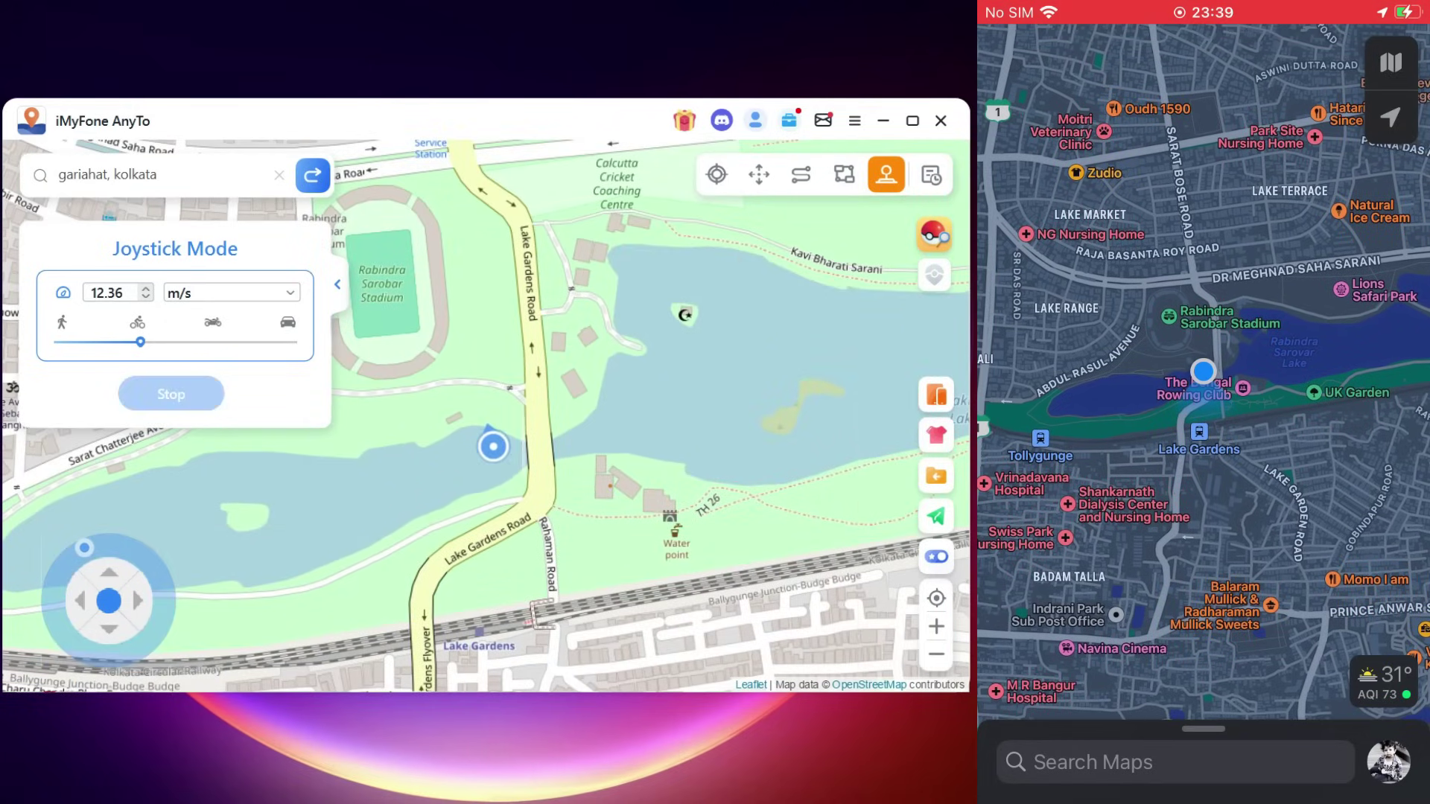
{"action": "left_click_drag", "start_coordinate": [141, 342], "coordinate": [58, 341]}
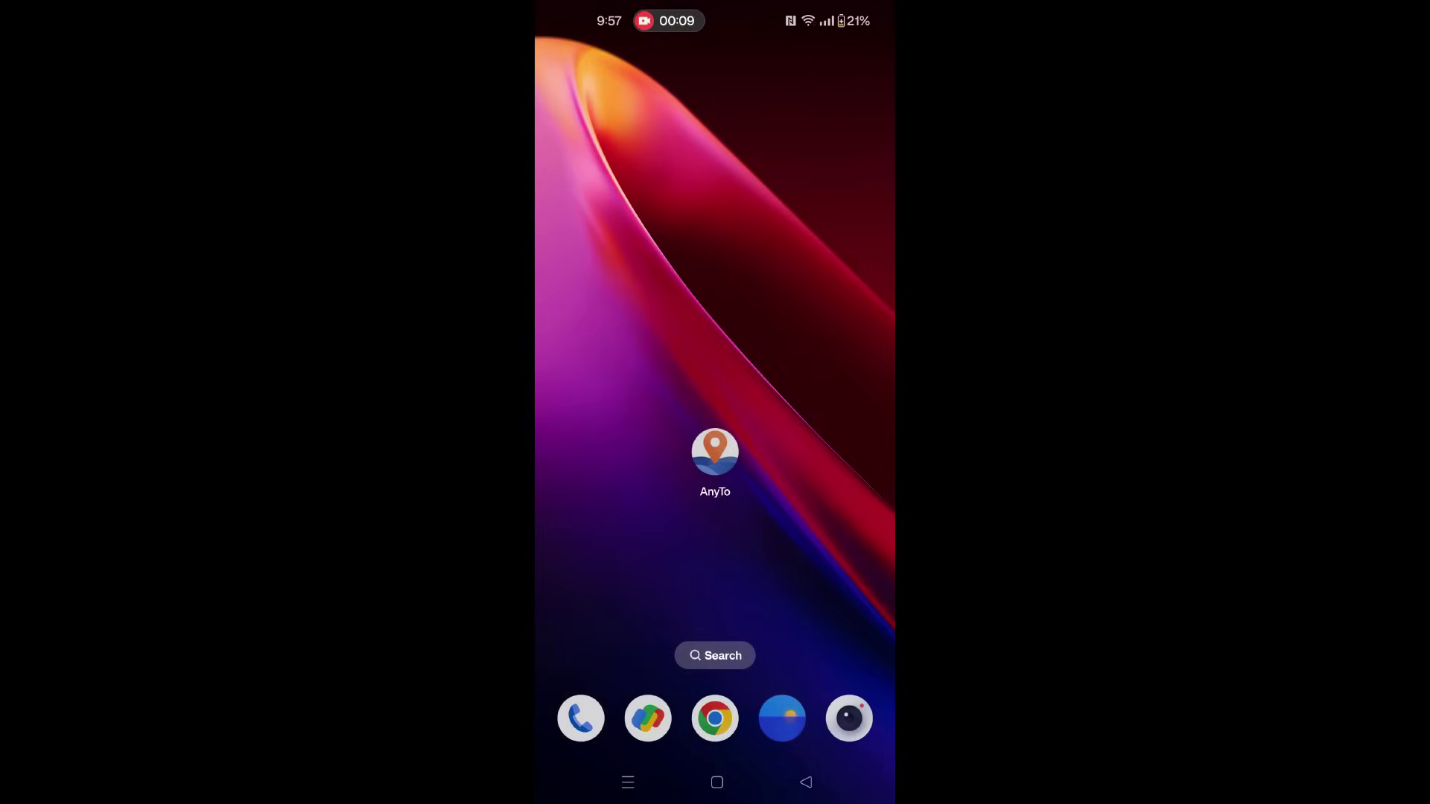
Launch AnyTo on the Android phone and enter "Victoria memorial, kolkata" as the teleport destination.
{"action": "left_click", "coordinate": [721, 465]}
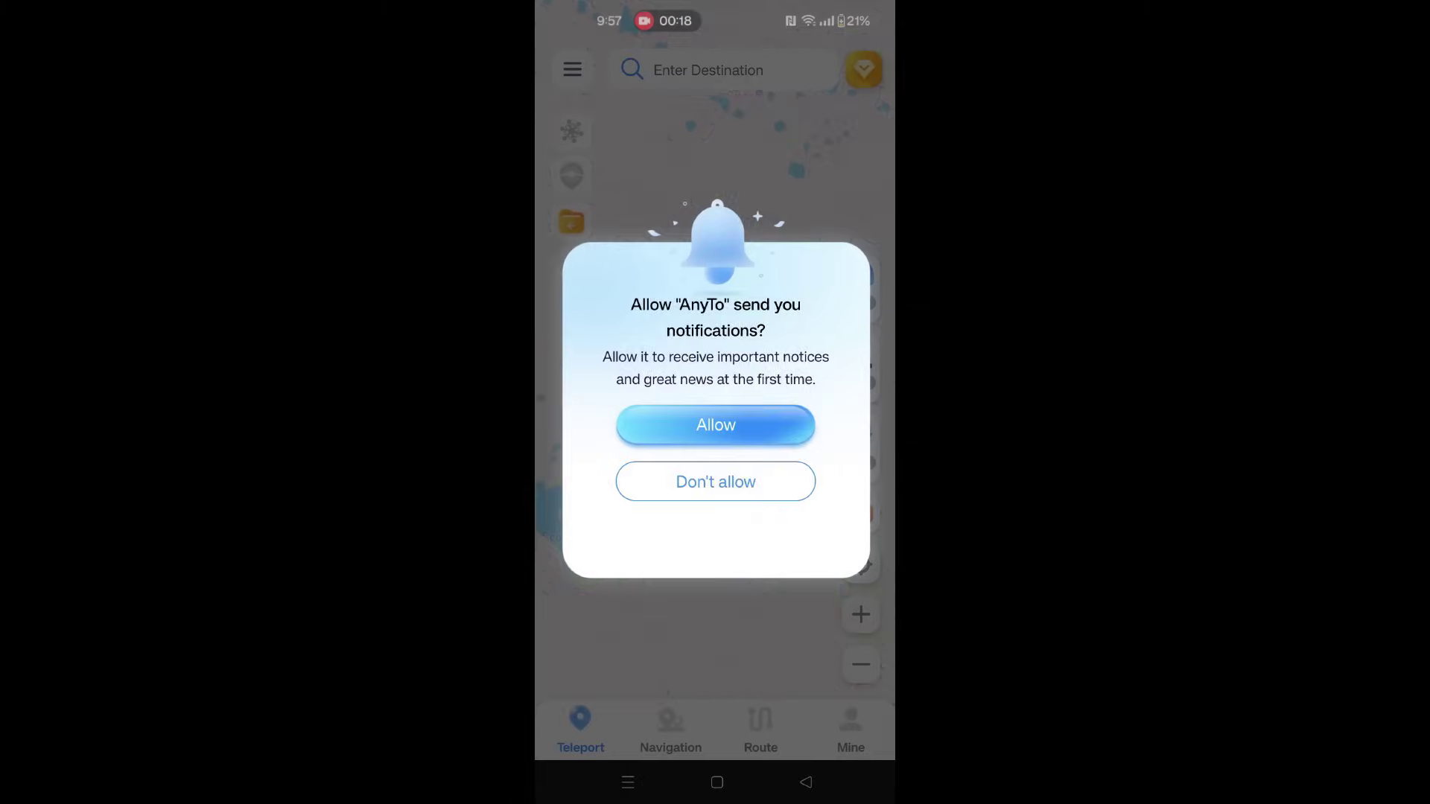
{"action": "left_click", "coordinate": [747, 72]}
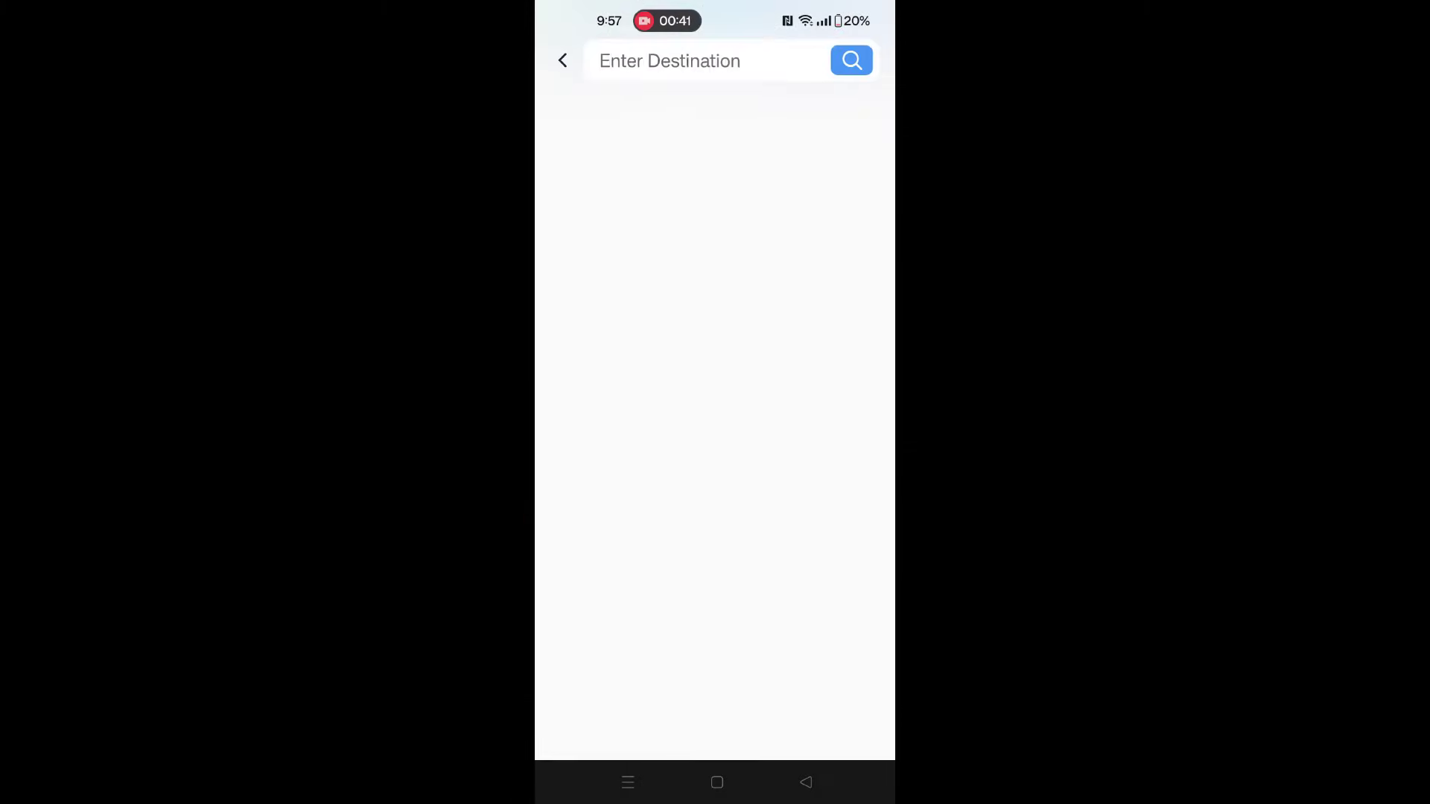
{"action": "type", "text": "Victoria memorial,"}
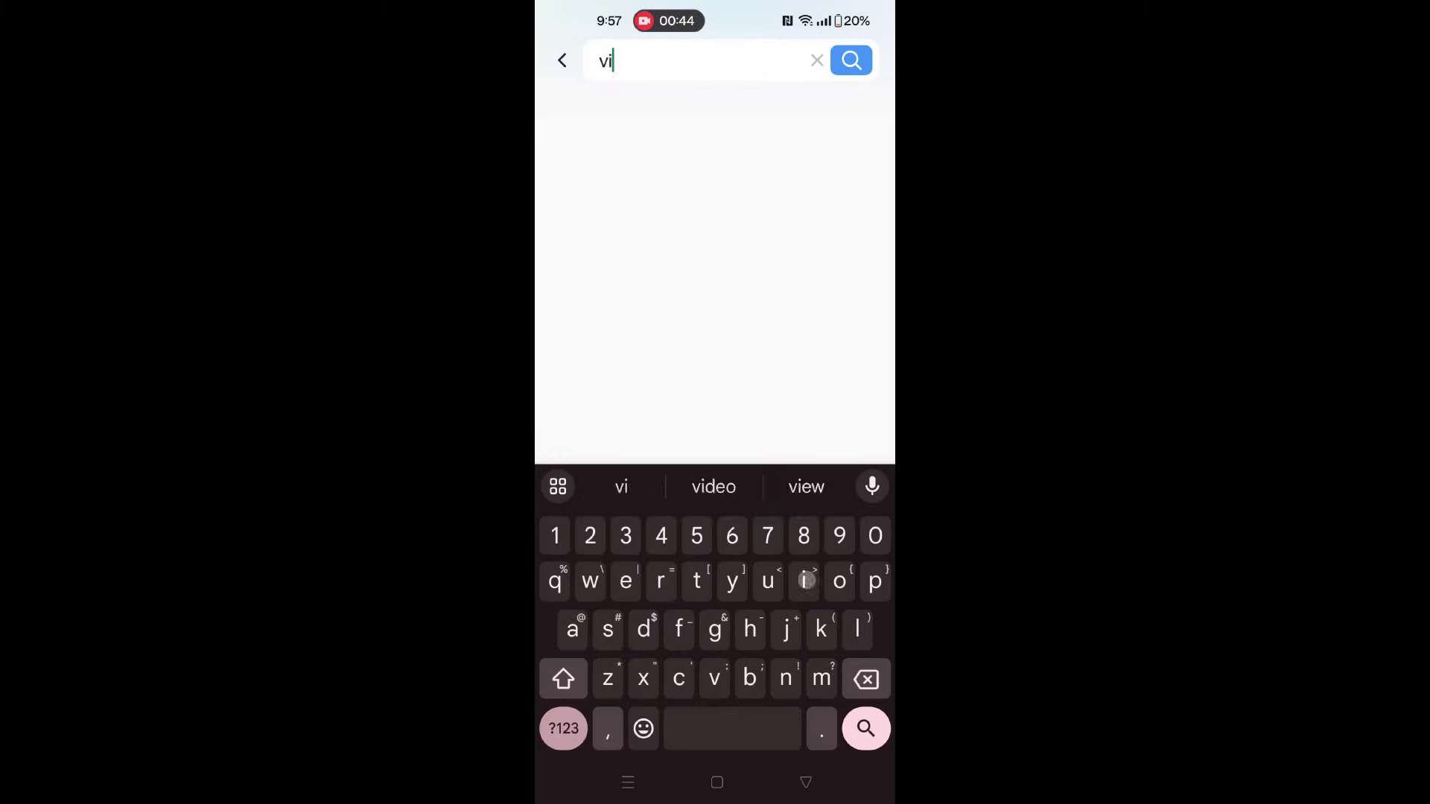
{"action": "type", "text": "kolkata"}
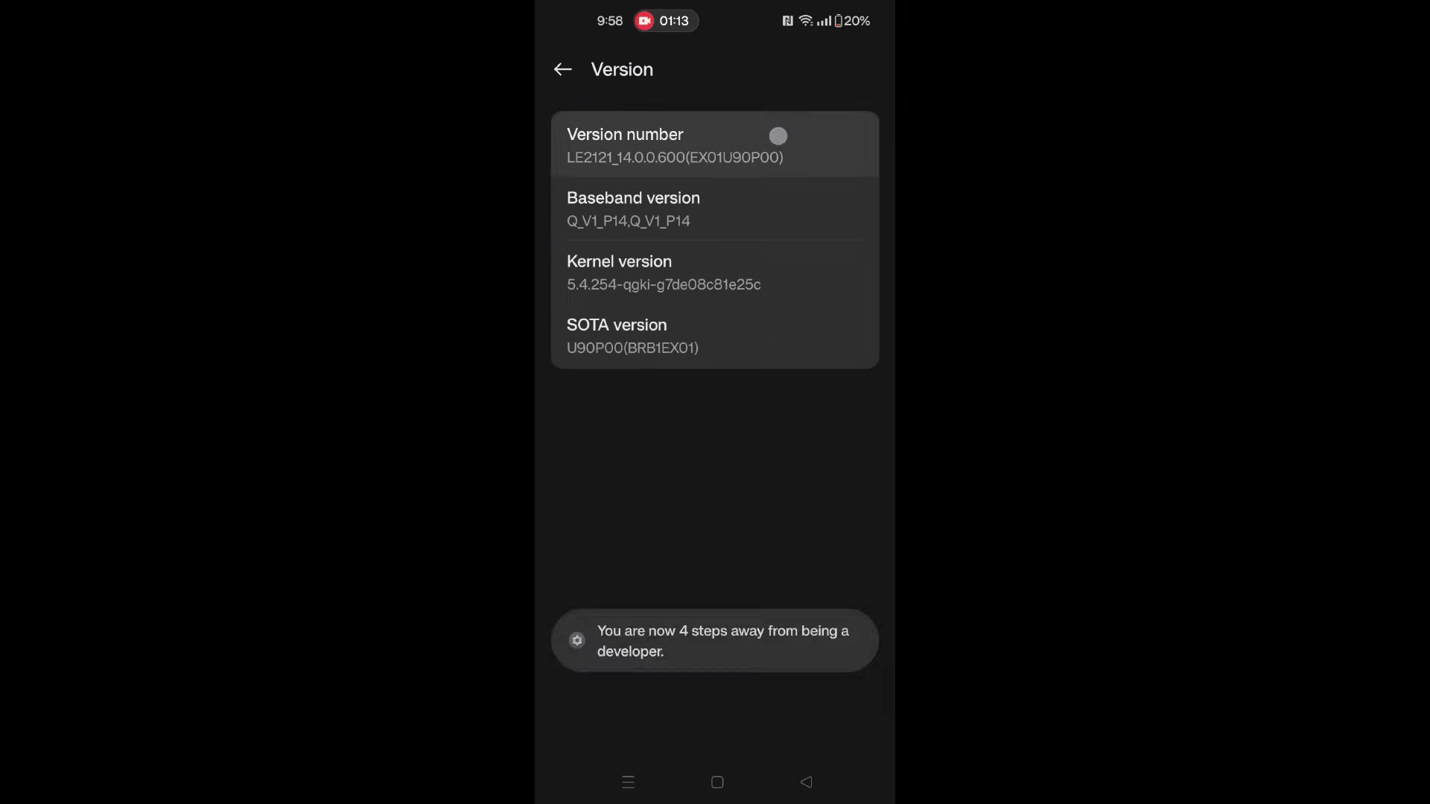
Unlock developer mode from the phone's version number and return to the main Settings list.
{"action": "triple_click", "coordinate": [778, 134]}
{"action": "left_click", "coordinate": [778, 135]}
{"action": "left_click", "coordinate": [801, 783]}
{"action": "left_click", "coordinate": [806, 782]}
Open Developer Options within the phone's additional settings and select AnyTo as the mock location app.
{"action": "left_click", "coordinate": [715, 472]}
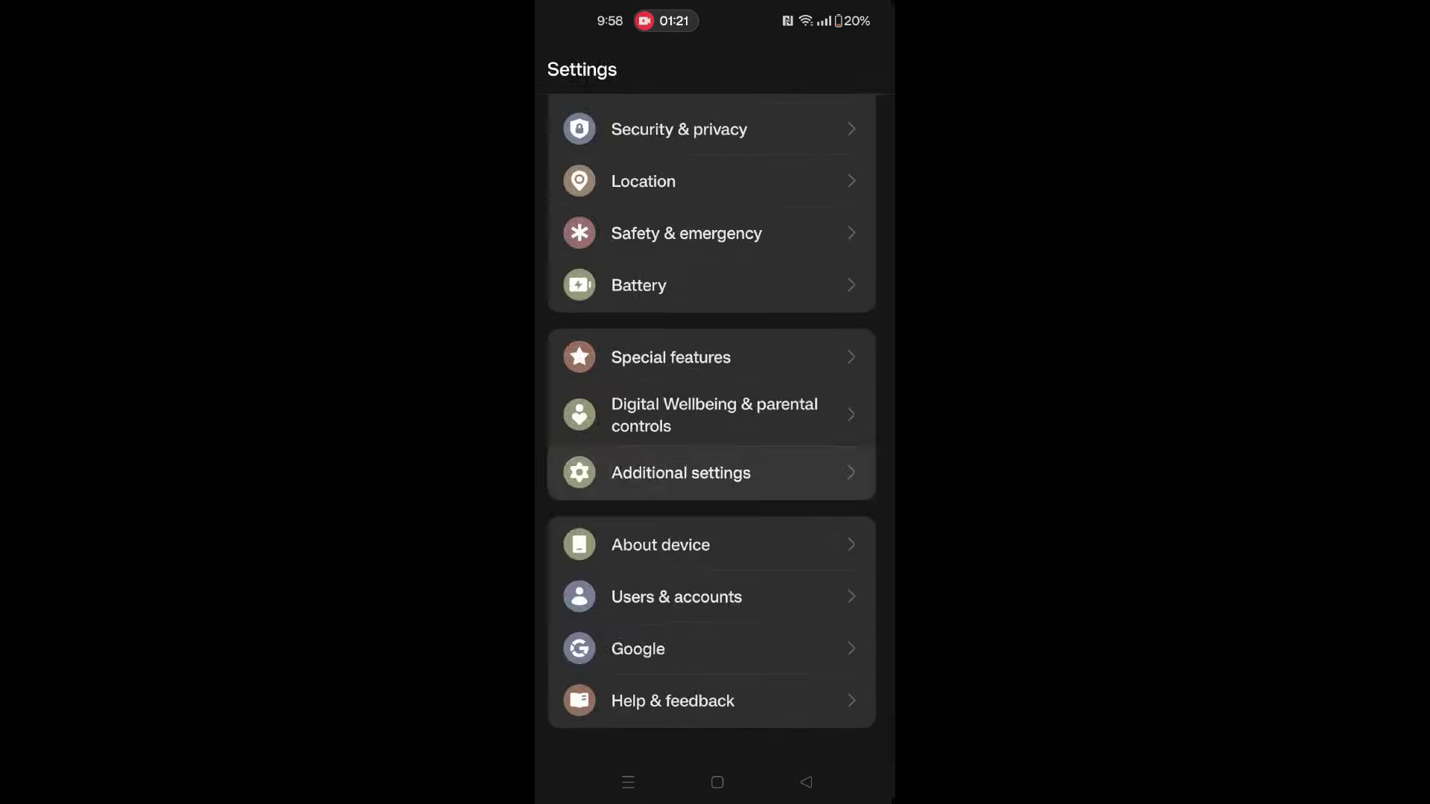
{"action": "scroll", "coordinate": [715, 447], "scroll_direction": "down", "scroll_amount": 3}
{"action": "left_click", "coordinate": [715, 702]}
{"action": "left_click", "coordinate": [636, 703]}
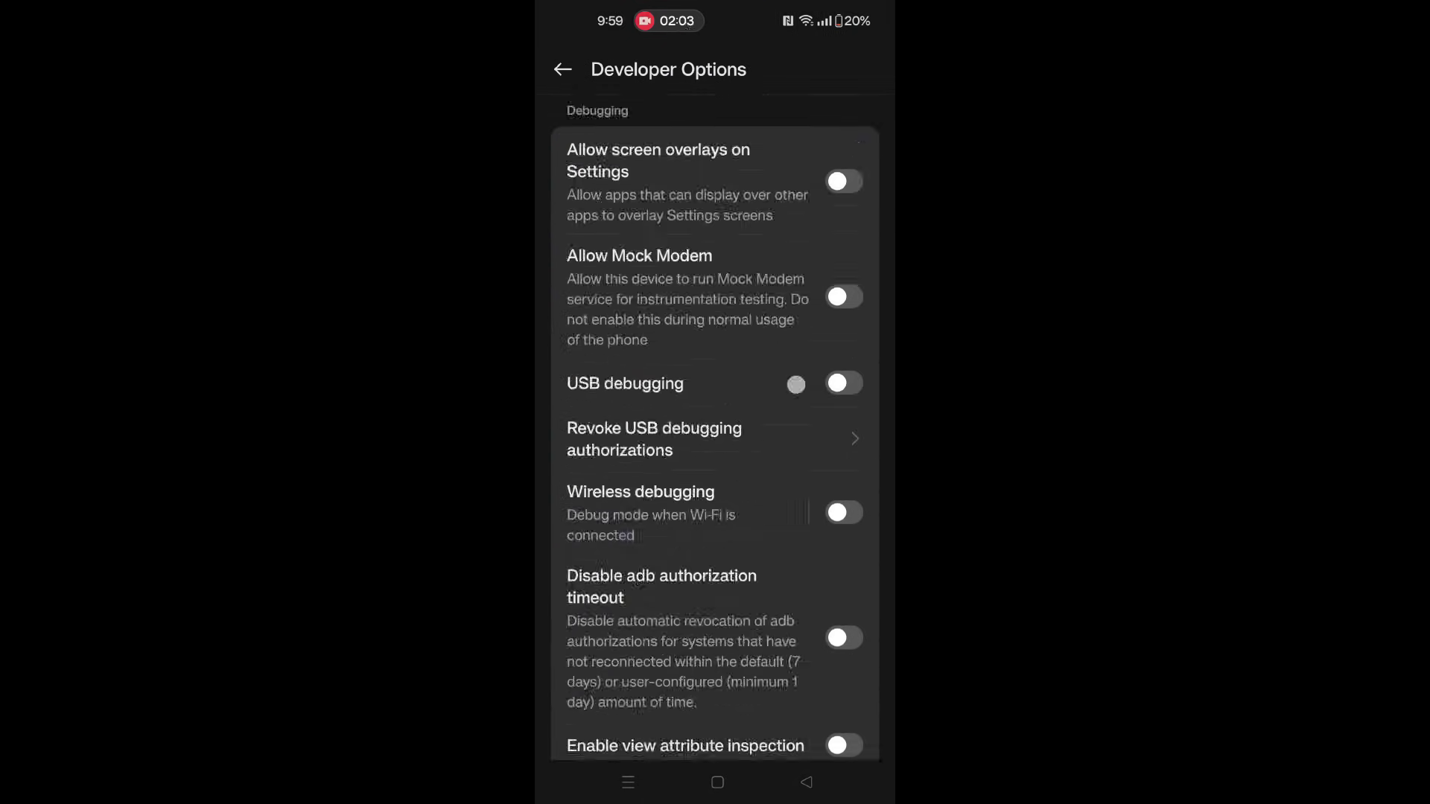
{"action": "scroll", "coordinate": [779, 476], "scroll_direction": "down", "scroll_amount": 15}
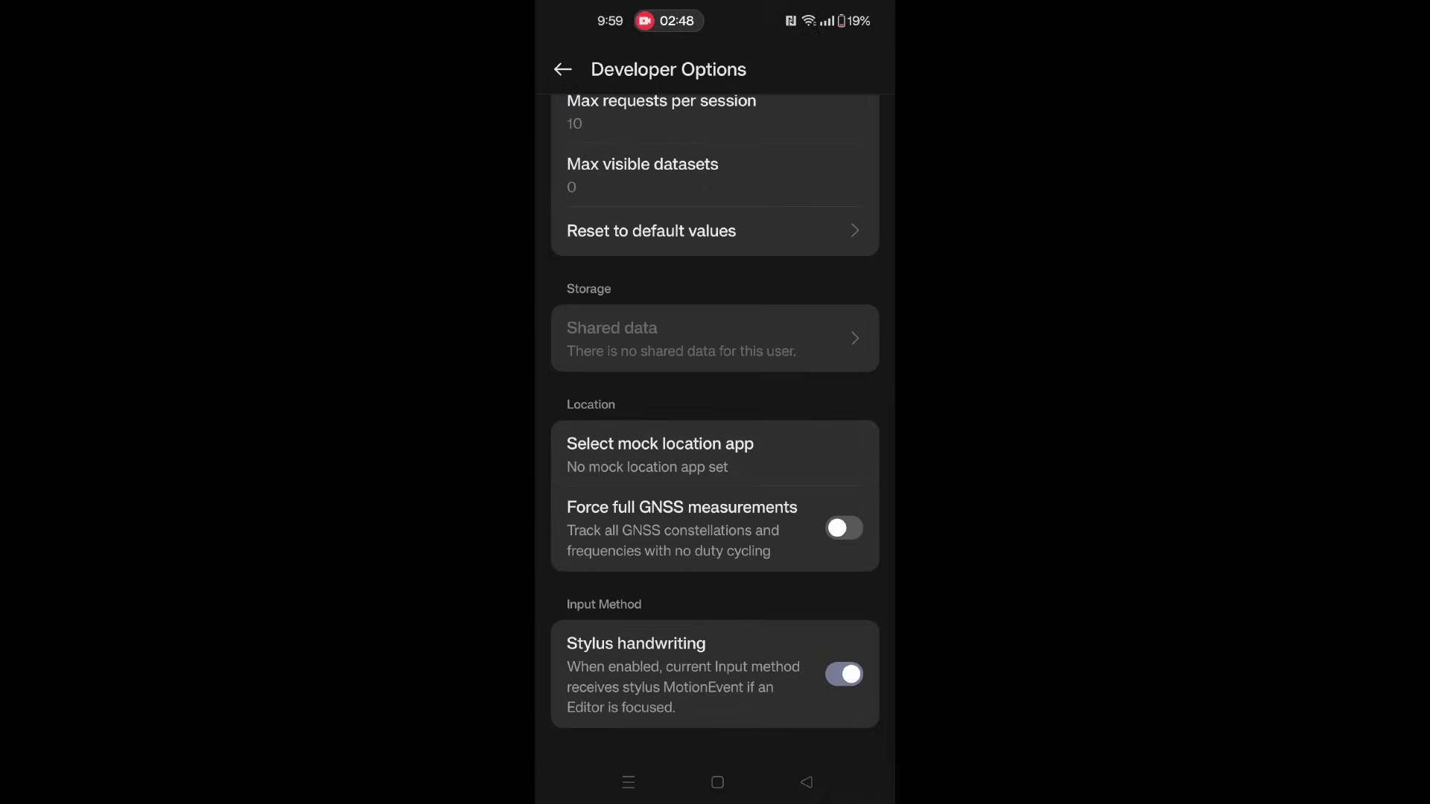
{"action": "left_click", "coordinate": [740, 461]}
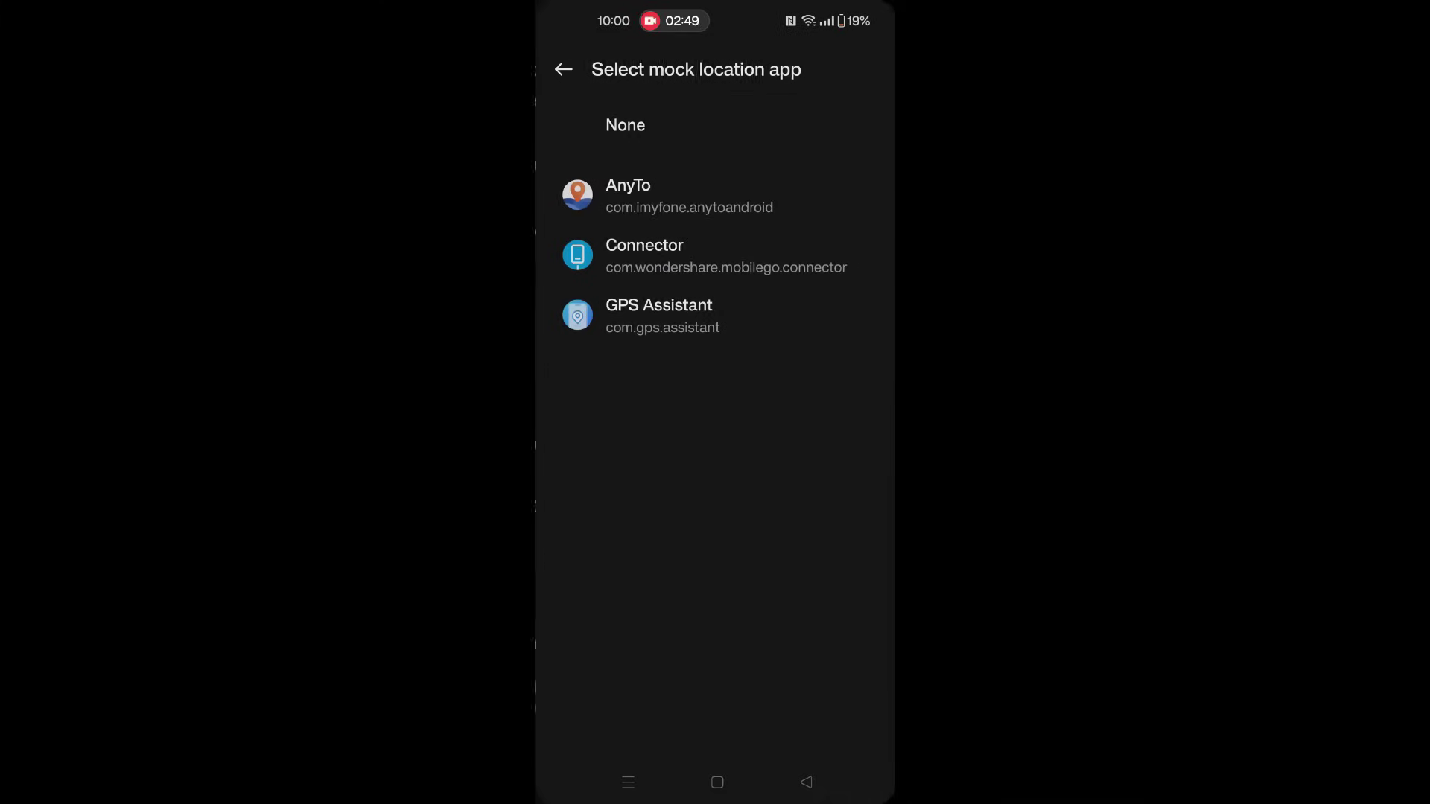
{"action": "left_click", "coordinate": [670, 193]}
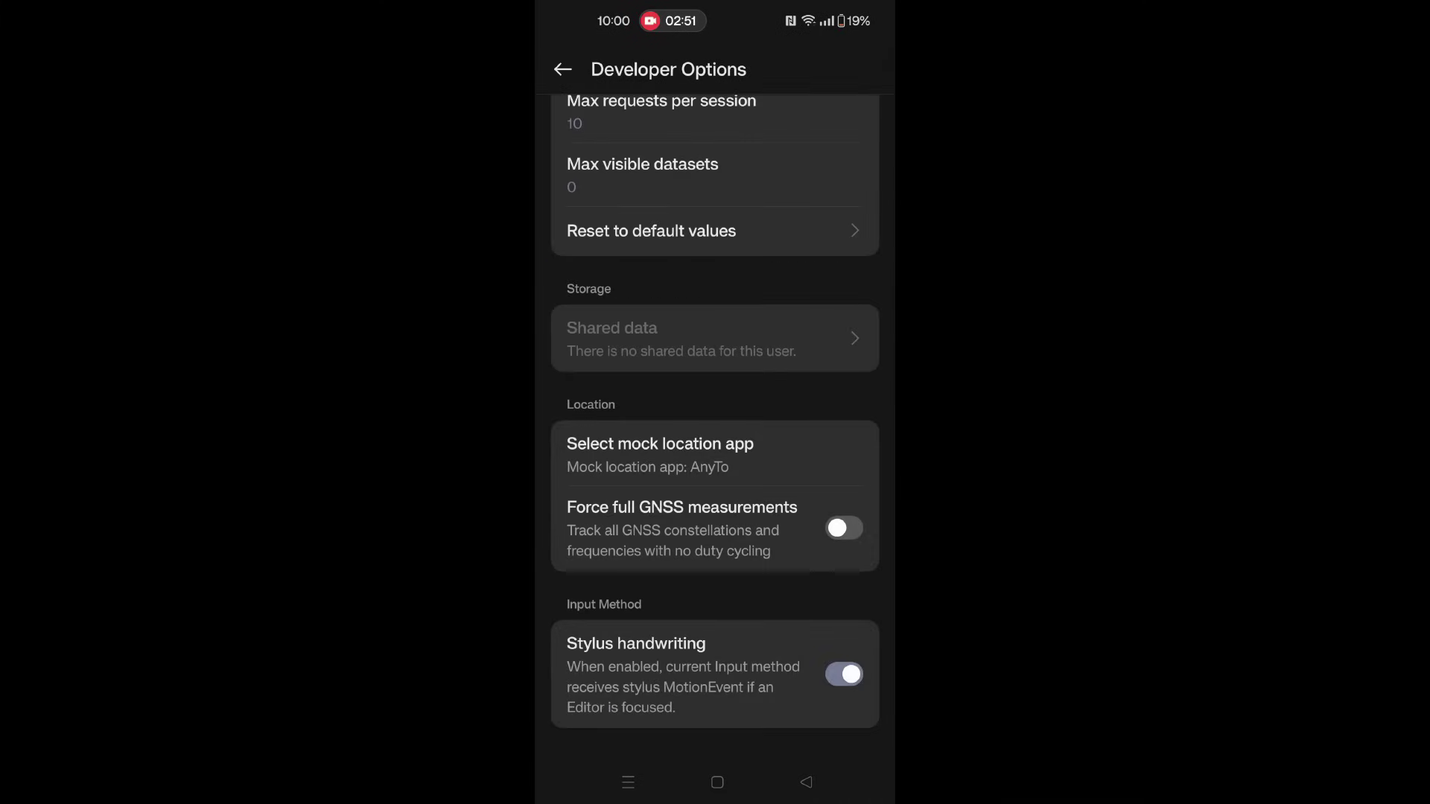
Return to AnyTo and teleport the phone's location to Victoria Memorial.
{"action": "left_click", "coordinate": [628, 782]}
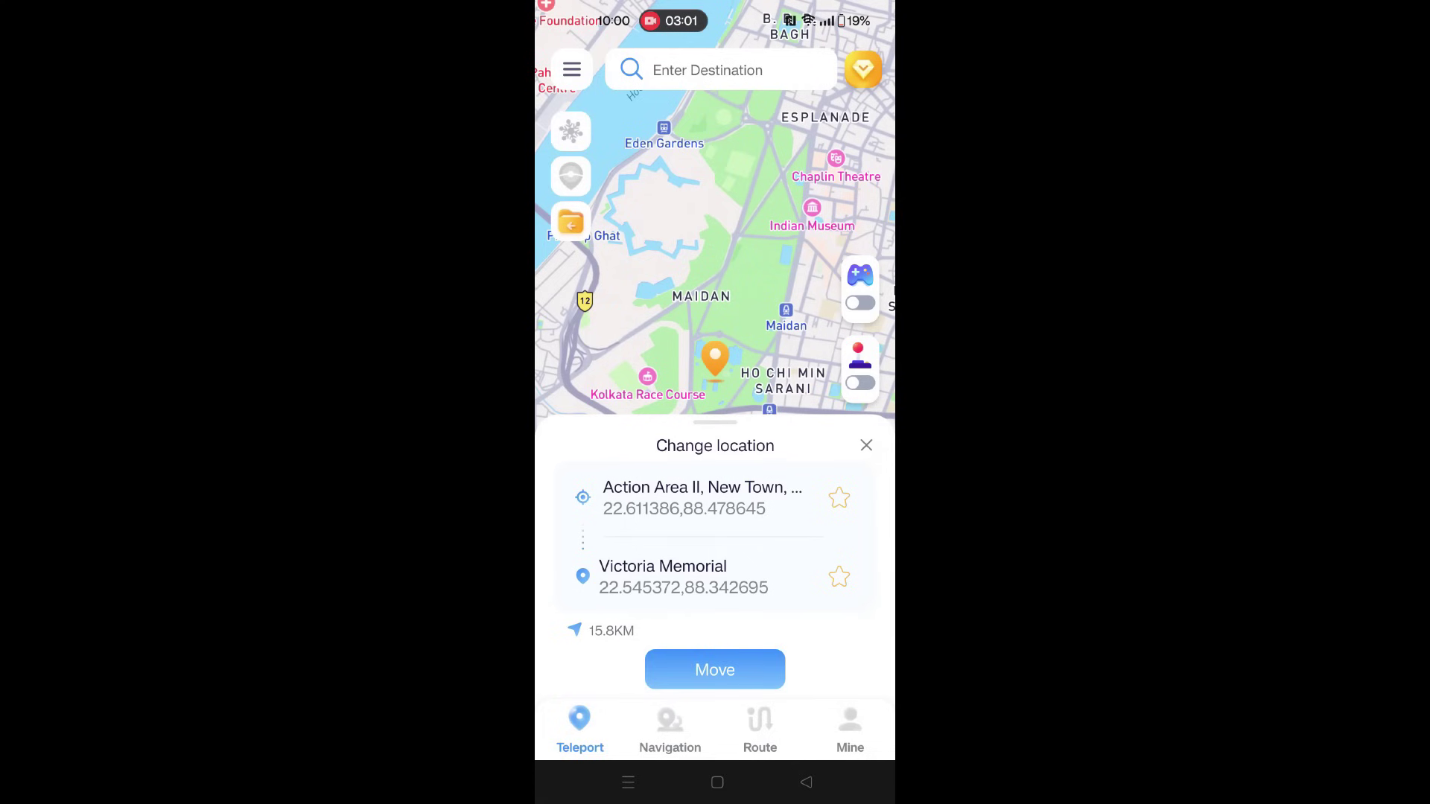
{"action": "left_click", "coordinate": [701, 667]}
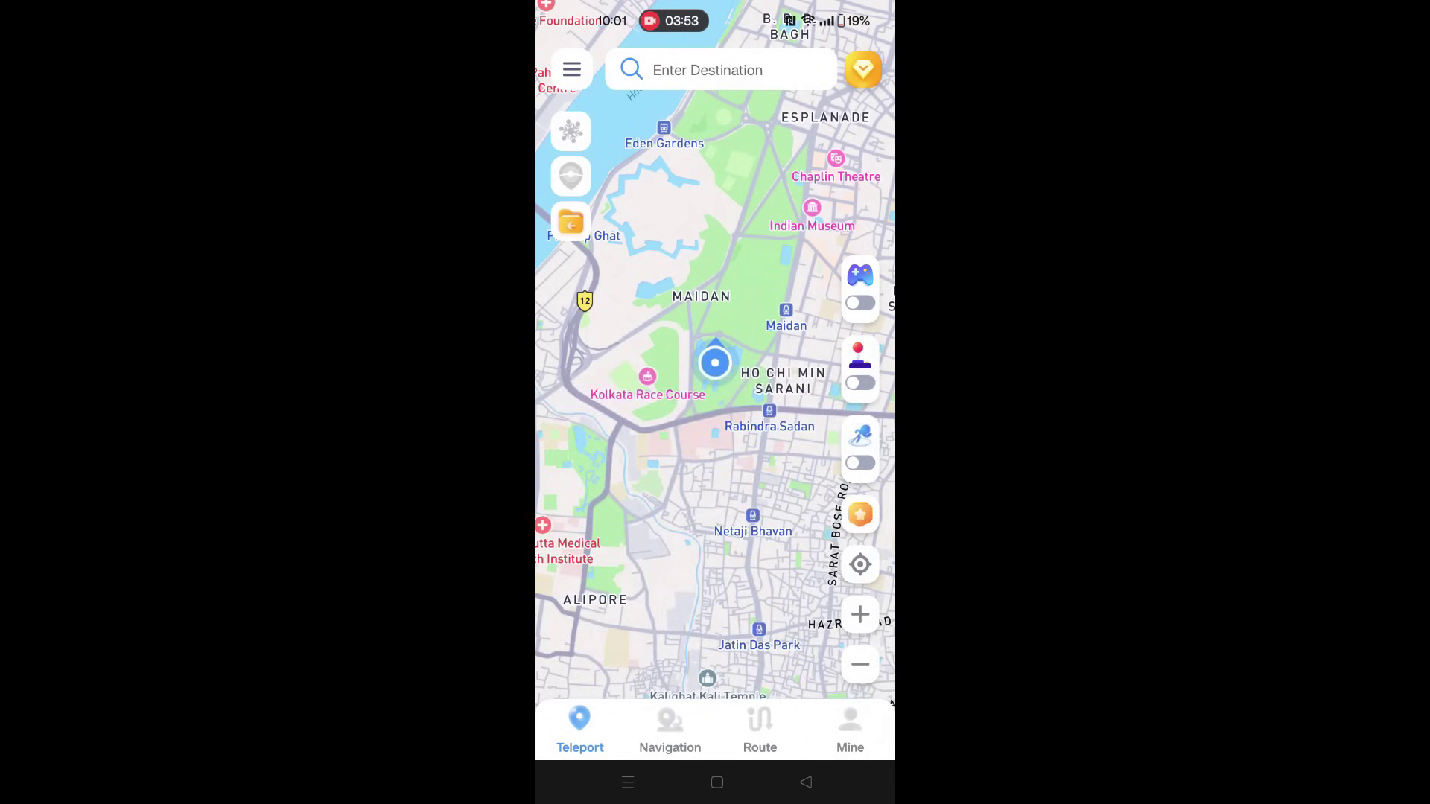
{"action": "left_click_drag", "start_coordinate": [773, 578], "coordinate": [777, 618]}
Switch to Google Maps and check the phone's current position around Victoria Memorial.
{"action": "left_click", "coordinate": [717, 782]}
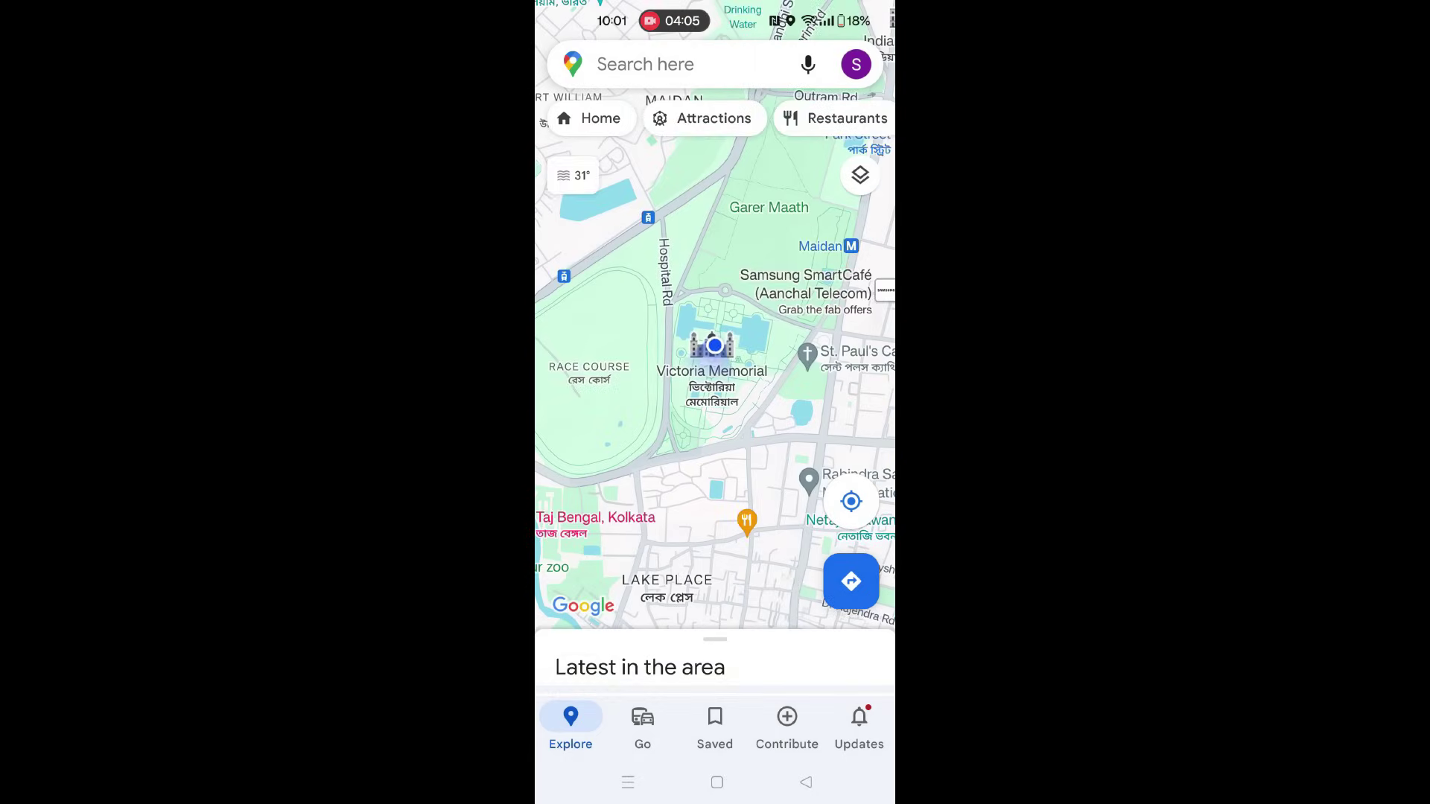
{"action": "mouse_move", "coordinate": [737, 313]}
{"action": "left_mouse_down"}
{"action": "mouse_move", "coordinate": [677, 359]}
{"action": "mouse_move", "coordinate": [716, 327]}
{"action": "left_mouse_up"}
{"action": "scroll", "coordinate": [767, 402], "scroll_direction": "up", "scroll_amount": 3}
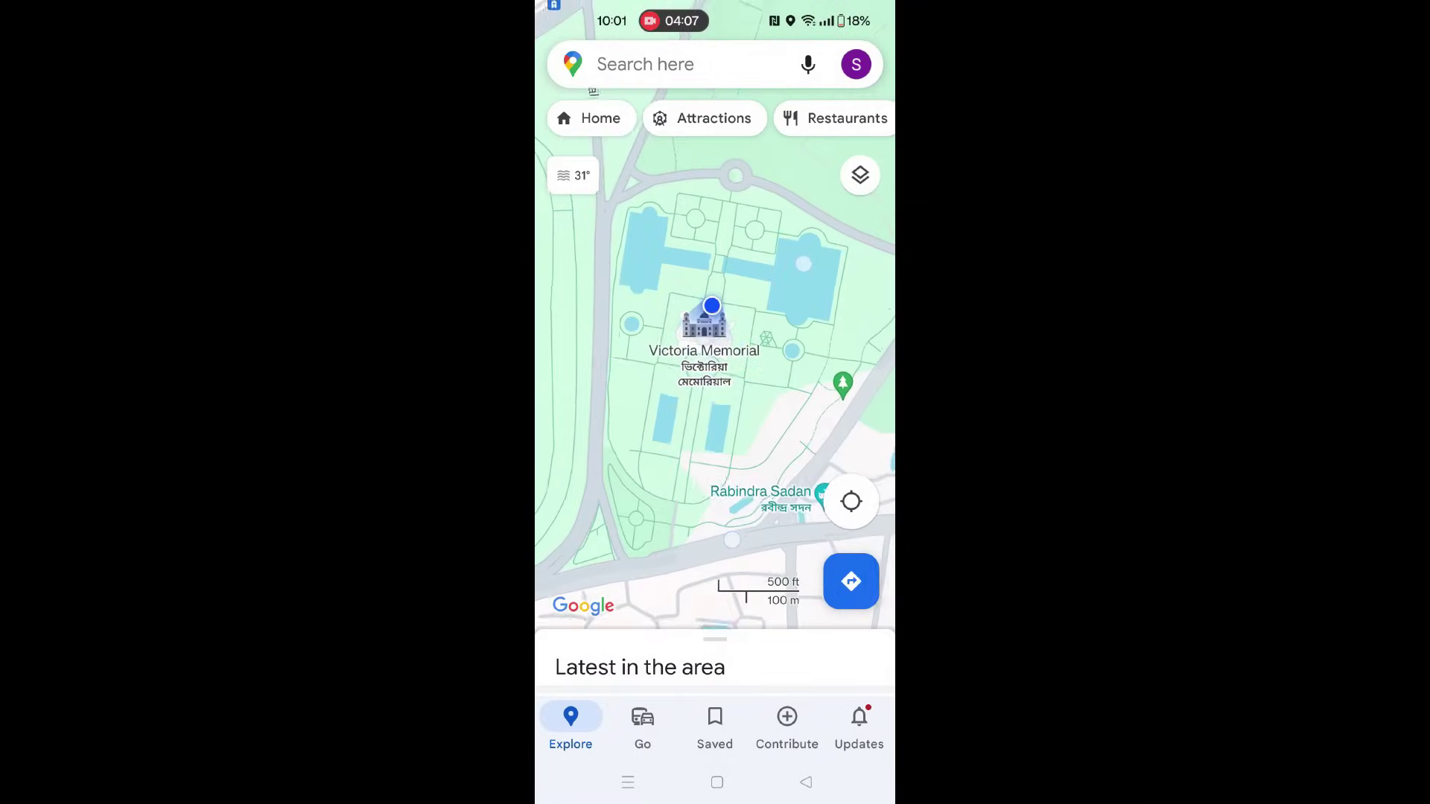
{"action": "scroll", "coordinate": [715, 350], "scroll_direction": "down", "scroll_amount": 5}
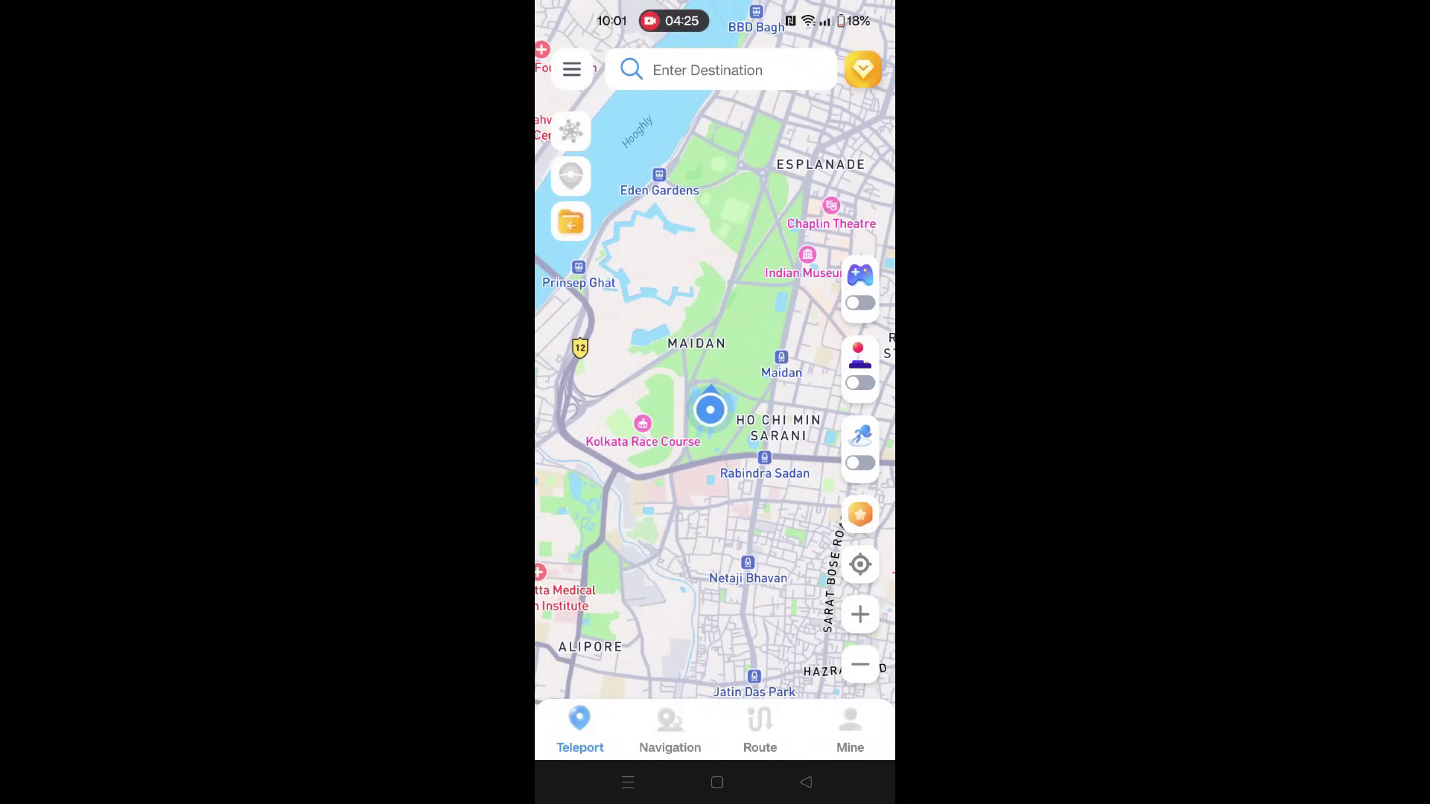
Look through AnyTo's Navigation mode with its cycling and driving options, and open the Route mode.
{"action": "left_click", "coordinate": [669, 730]}
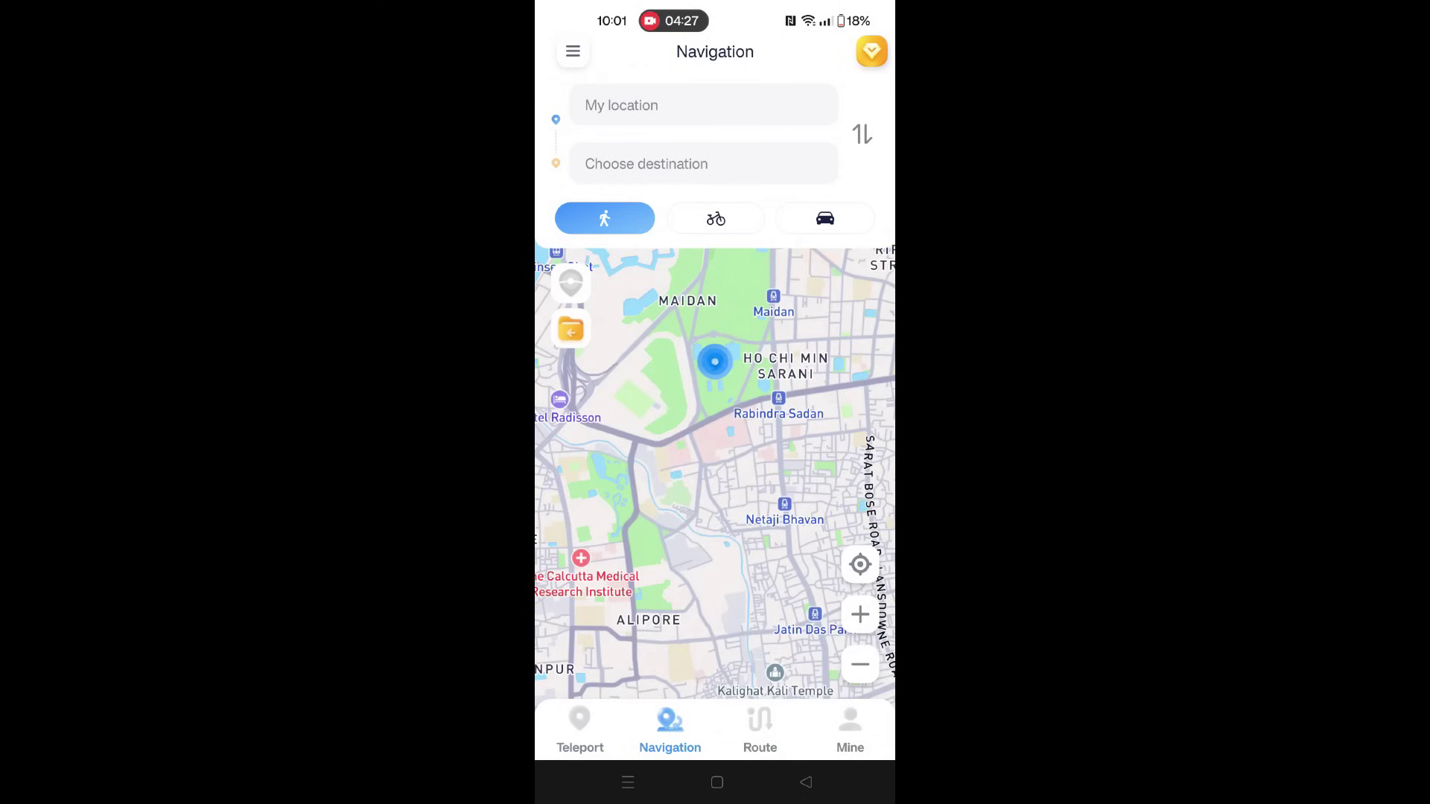
{"action": "left_click", "coordinate": [715, 218]}
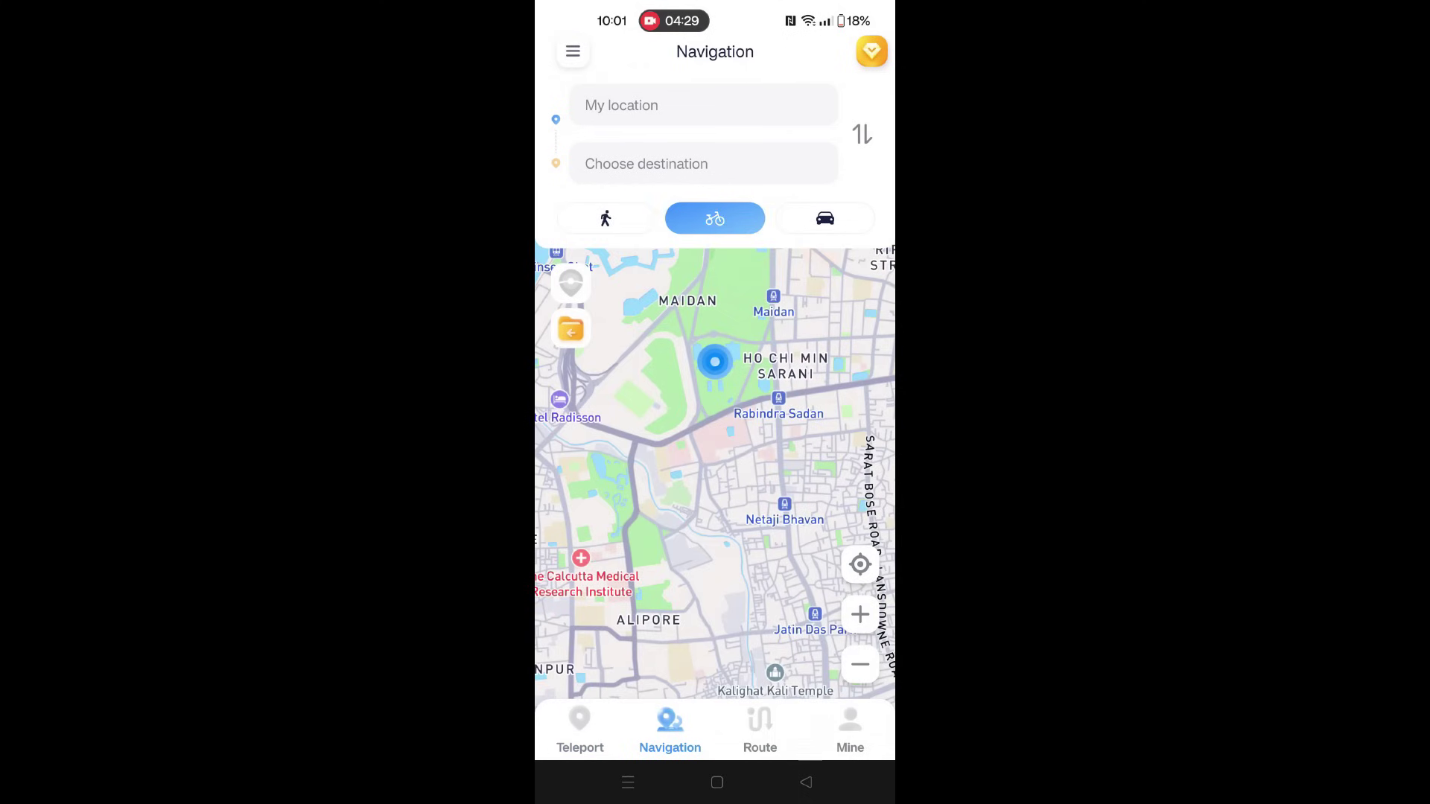
{"action": "left_click", "coordinate": [825, 218]}
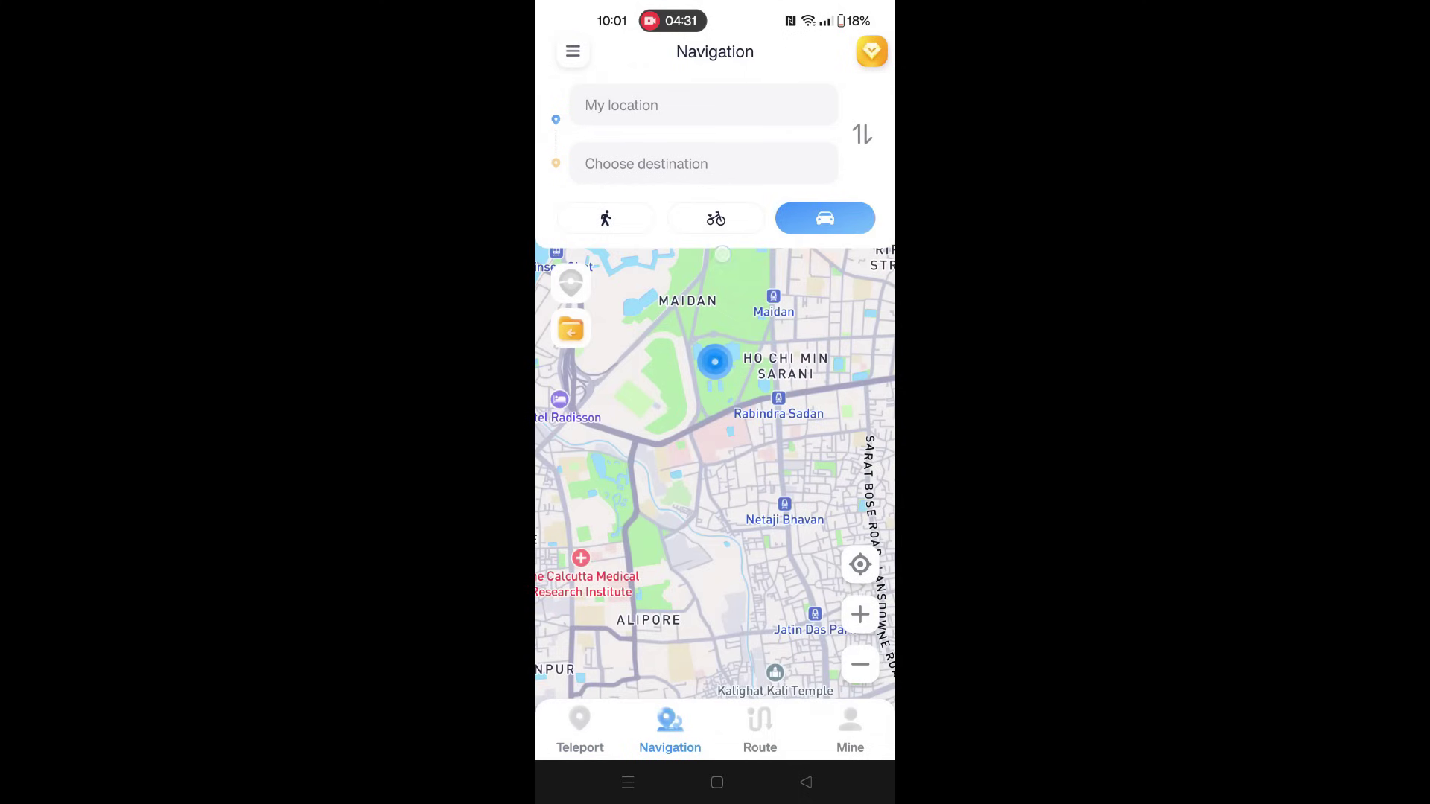
{"action": "left_click", "coordinate": [760, 726]}
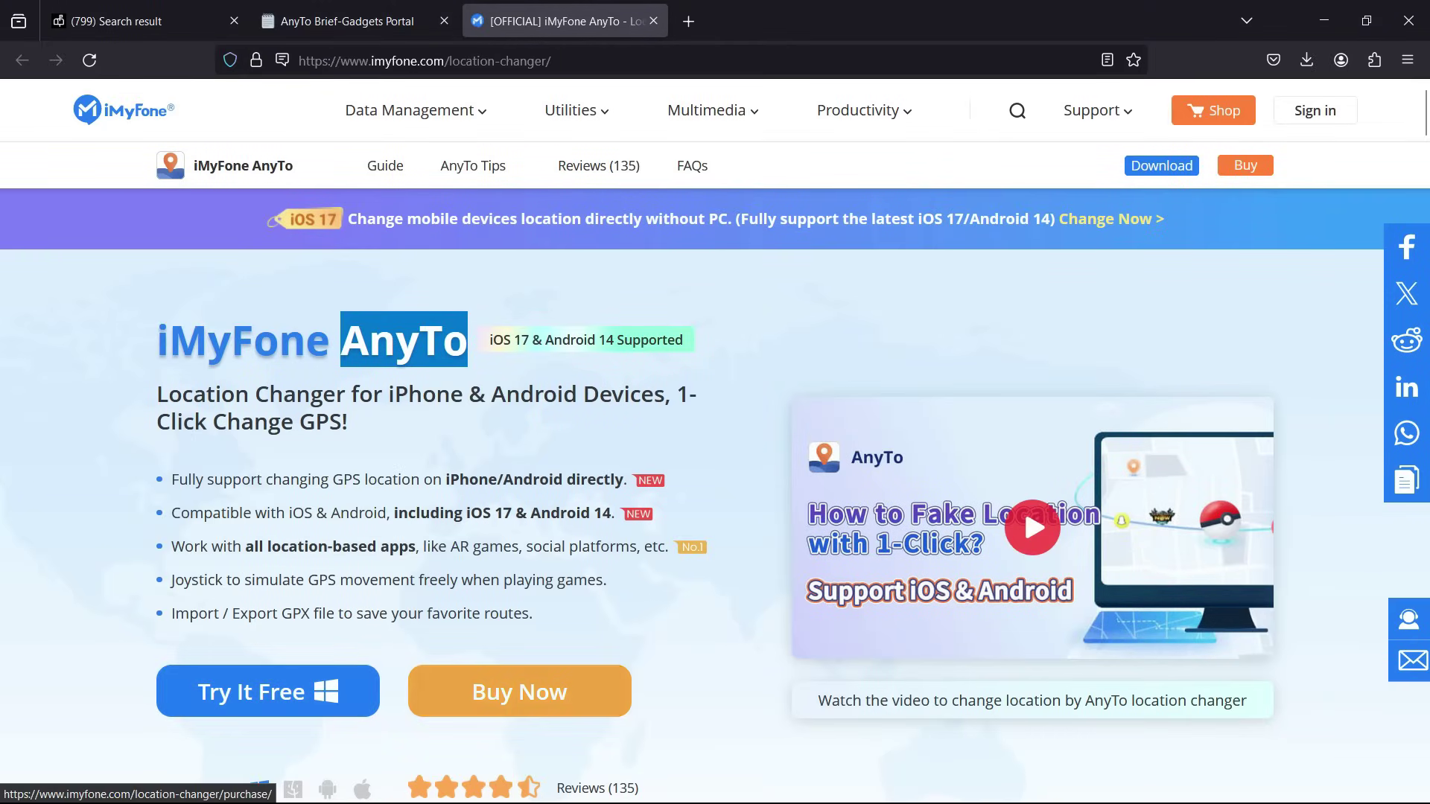
{"action": "left_click", "coordinate": [519, 691]}
{"action": "scroll", "coordinate": [715, 440], "scroll_direction": "down", "scroll_amount": 4}
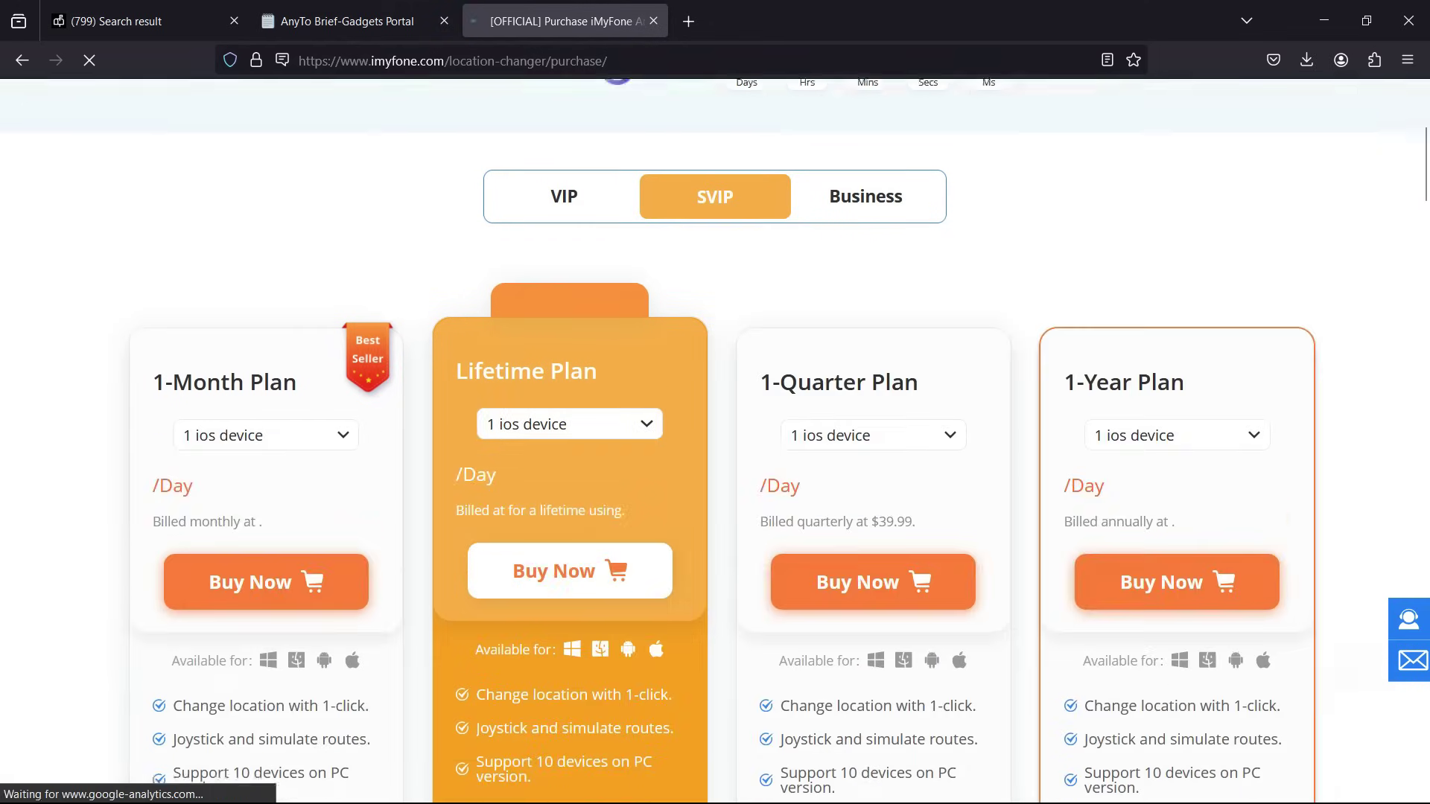
{"action": "scroll", "coordinate": [715, 446], "scroll_direction": "down", "scroll_amount": 2}
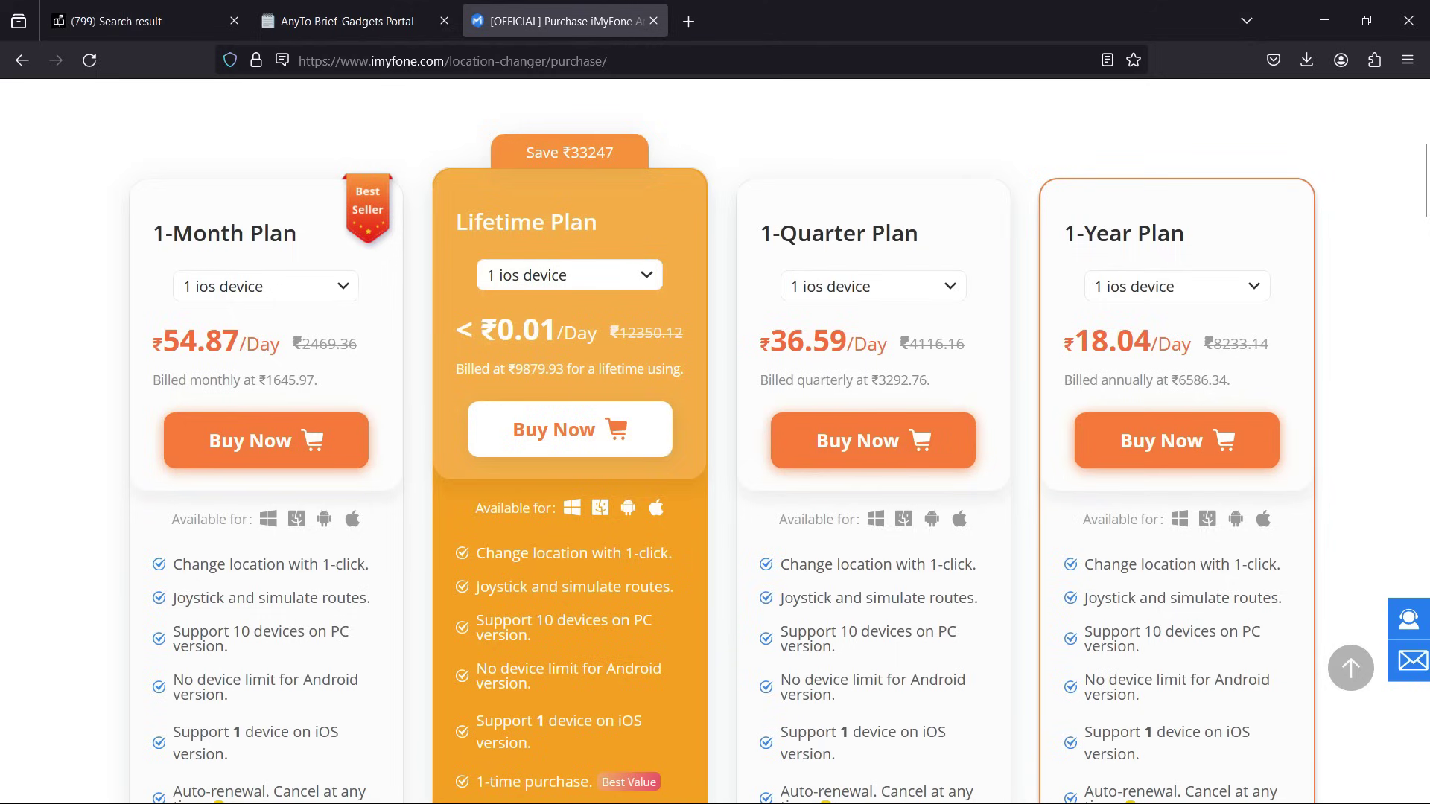
{"action": "left_click", "coordinate": [1177, 286]}
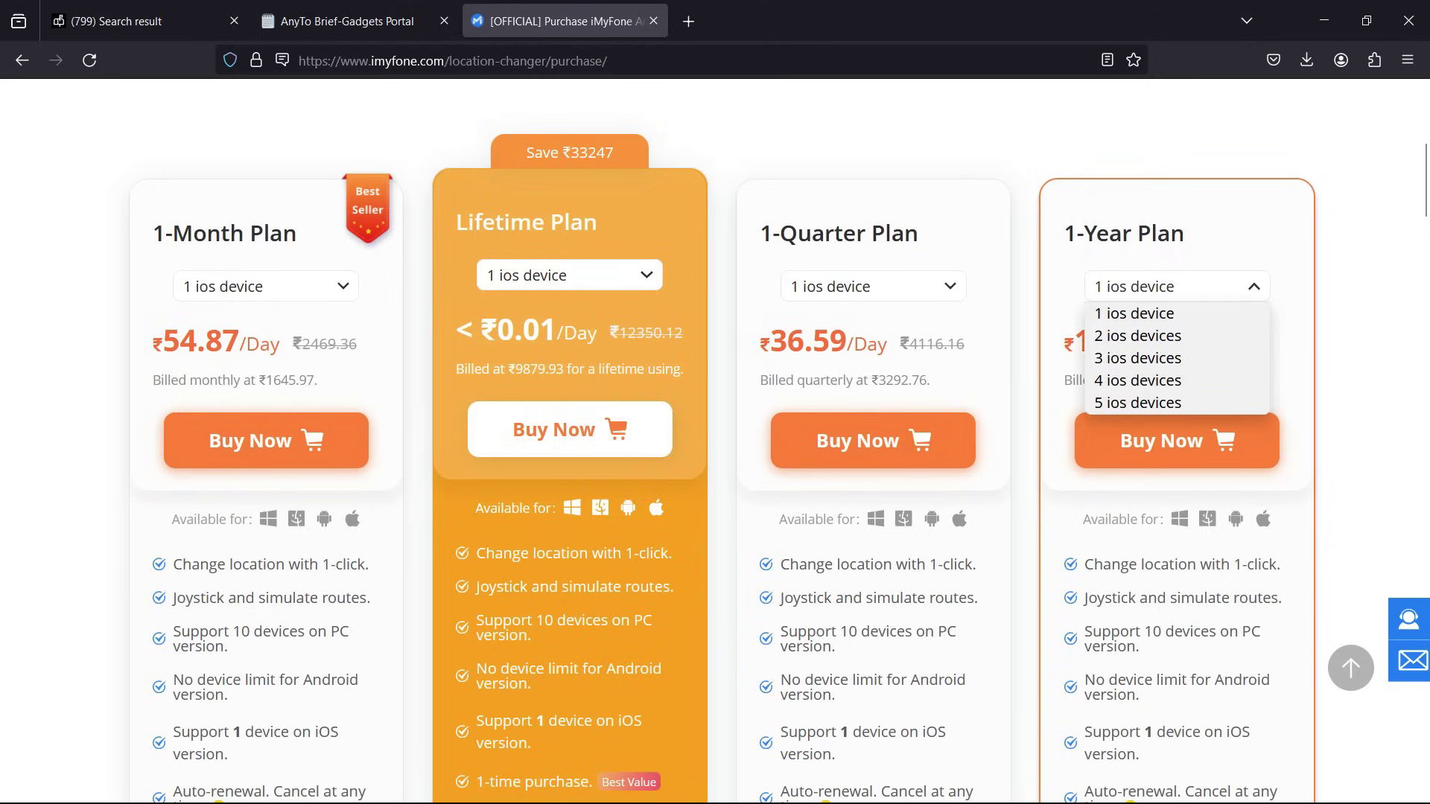
{"action": "key", "text": "Escape"}
{"action": "scroll", "coordinate": [715, 439], "scroll_direction": "down", "scroll_amount": 5}
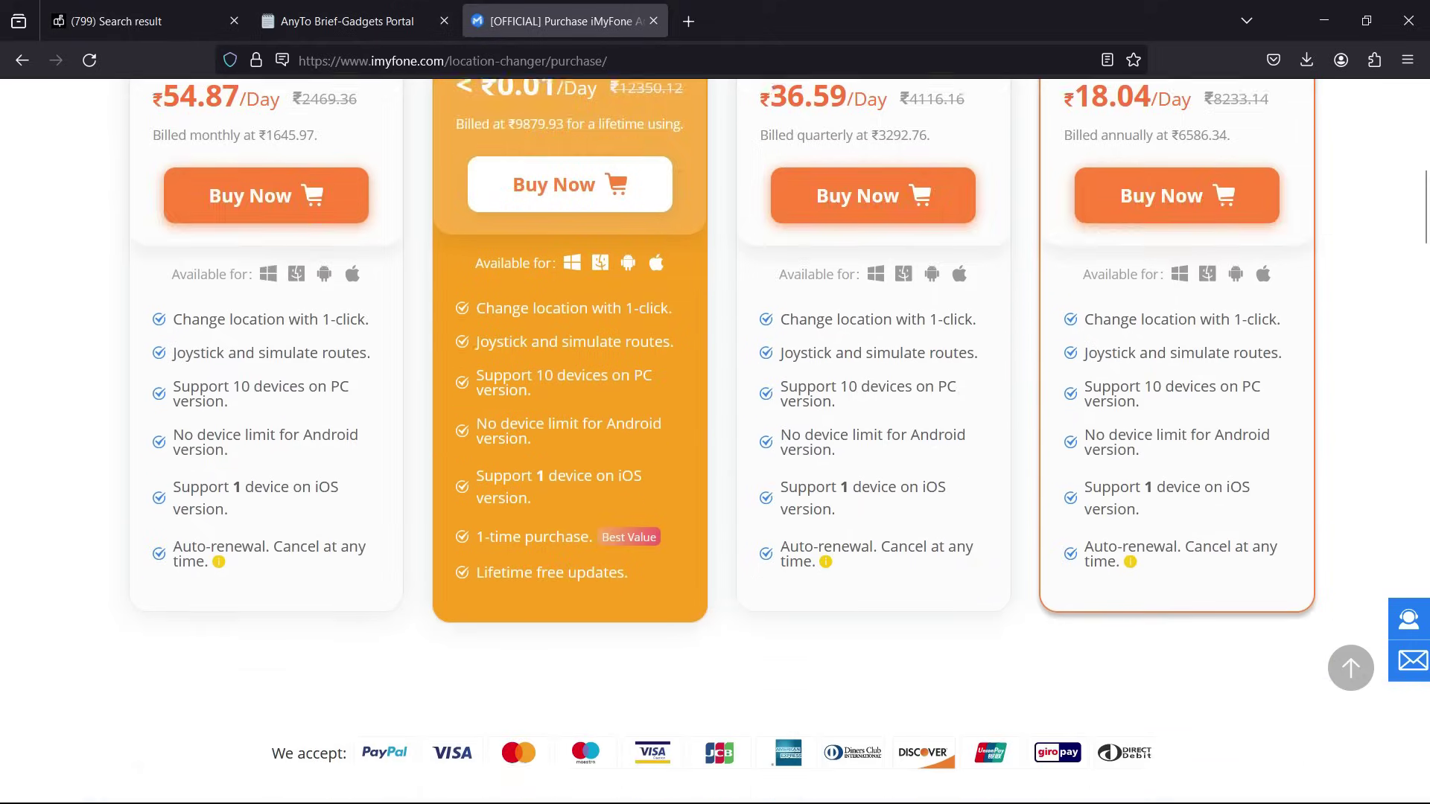
Compare the VIP and Business pricing plans and return to the SVIP plans.
{"action": "scroll", "coordinate": [715, 439], "scroll_direction": "up", "scroll_amount": 4}
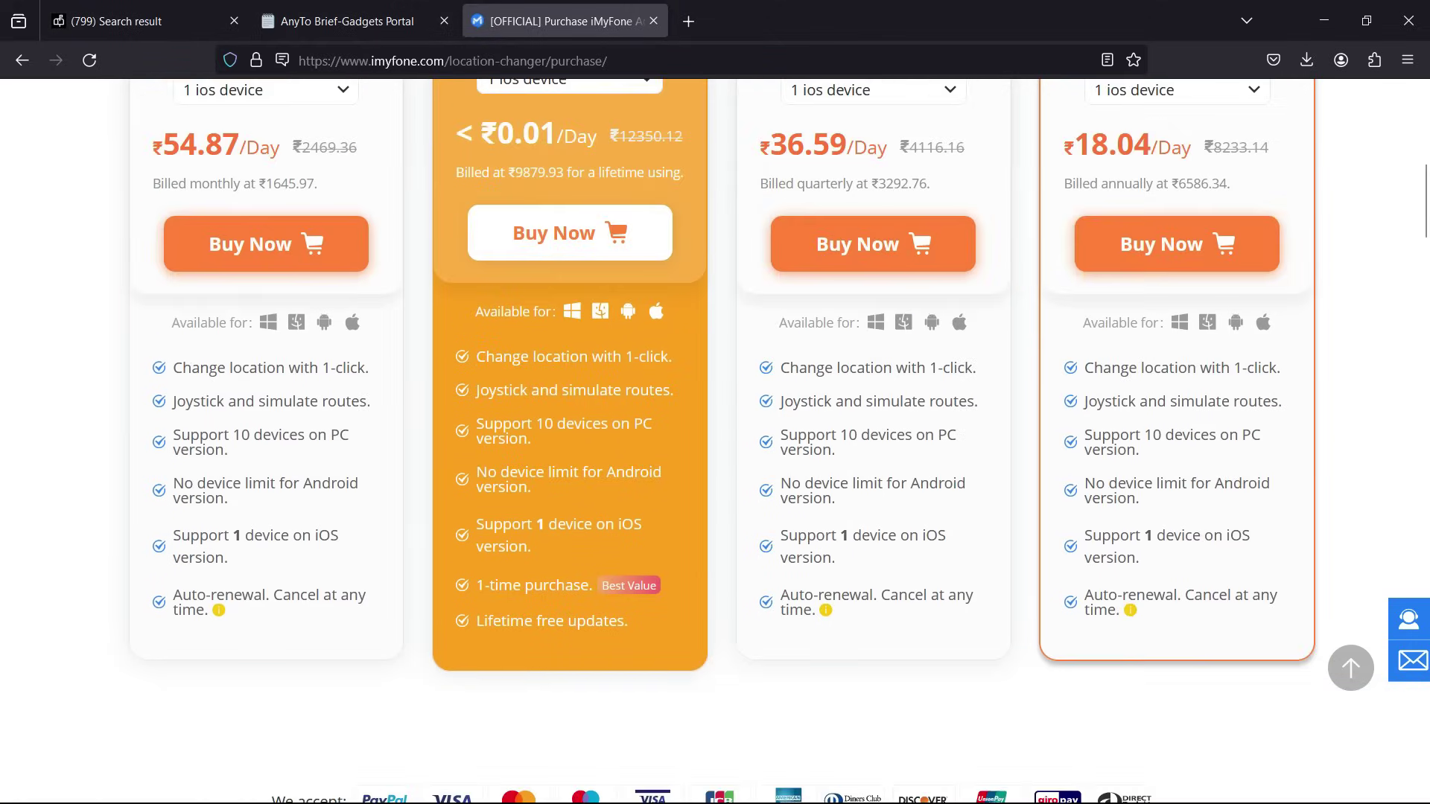
{"action": "scroll", "coordinate": [715, 439], "scroll_direction": "up", "scroll_amount": 5}
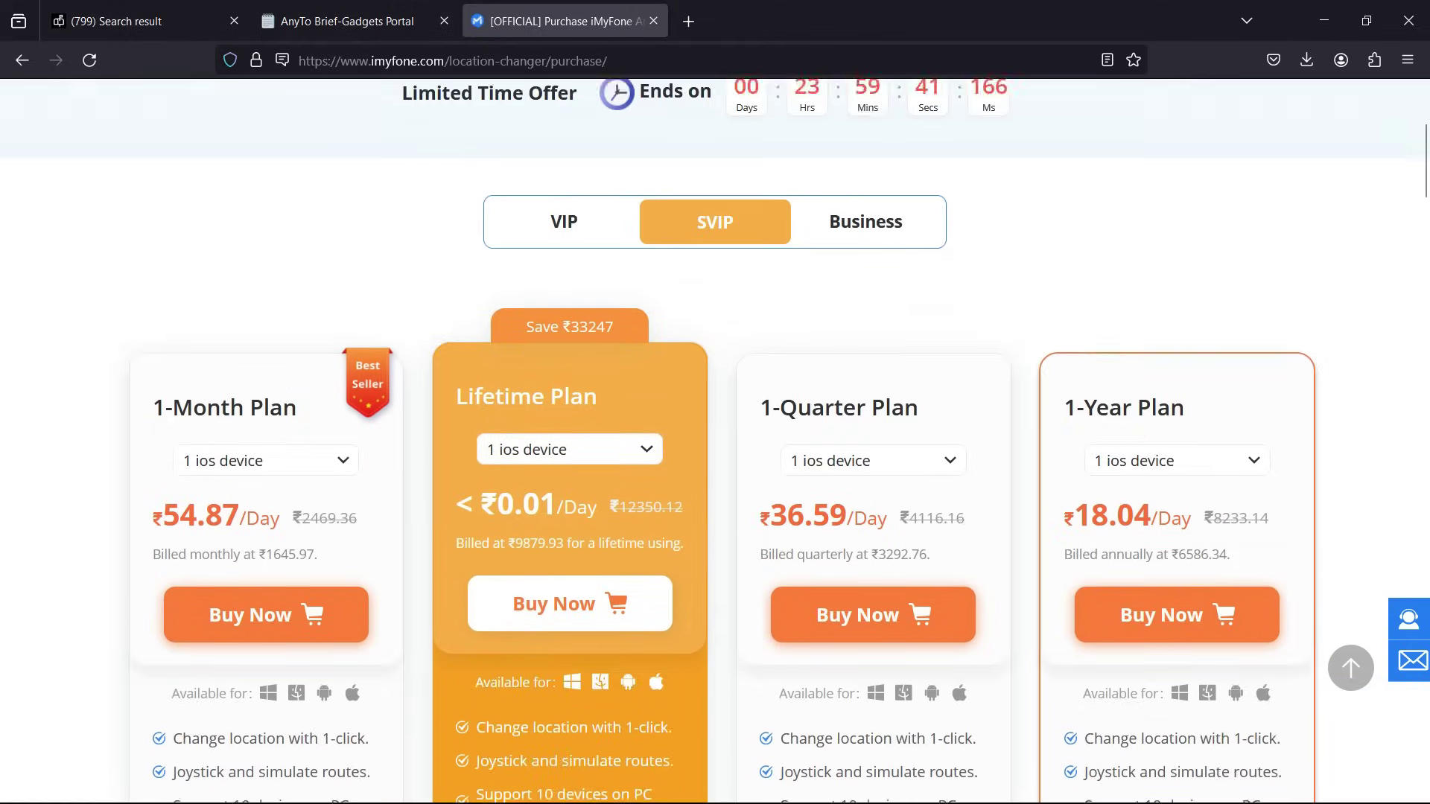
{"action": "left_click", "coordinate": [564, 342]}
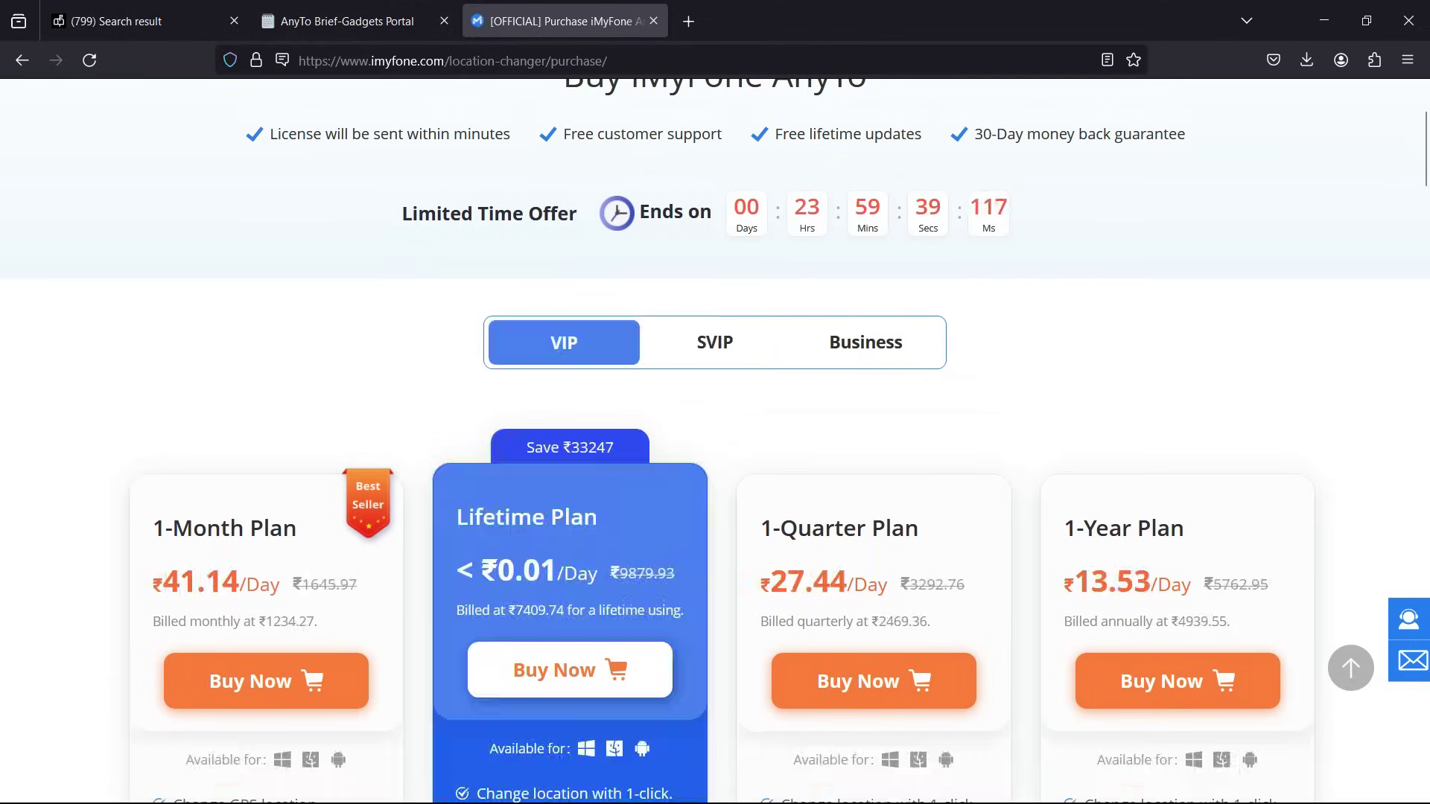
{"action": "left_click", "coordinate": [864, 342]}
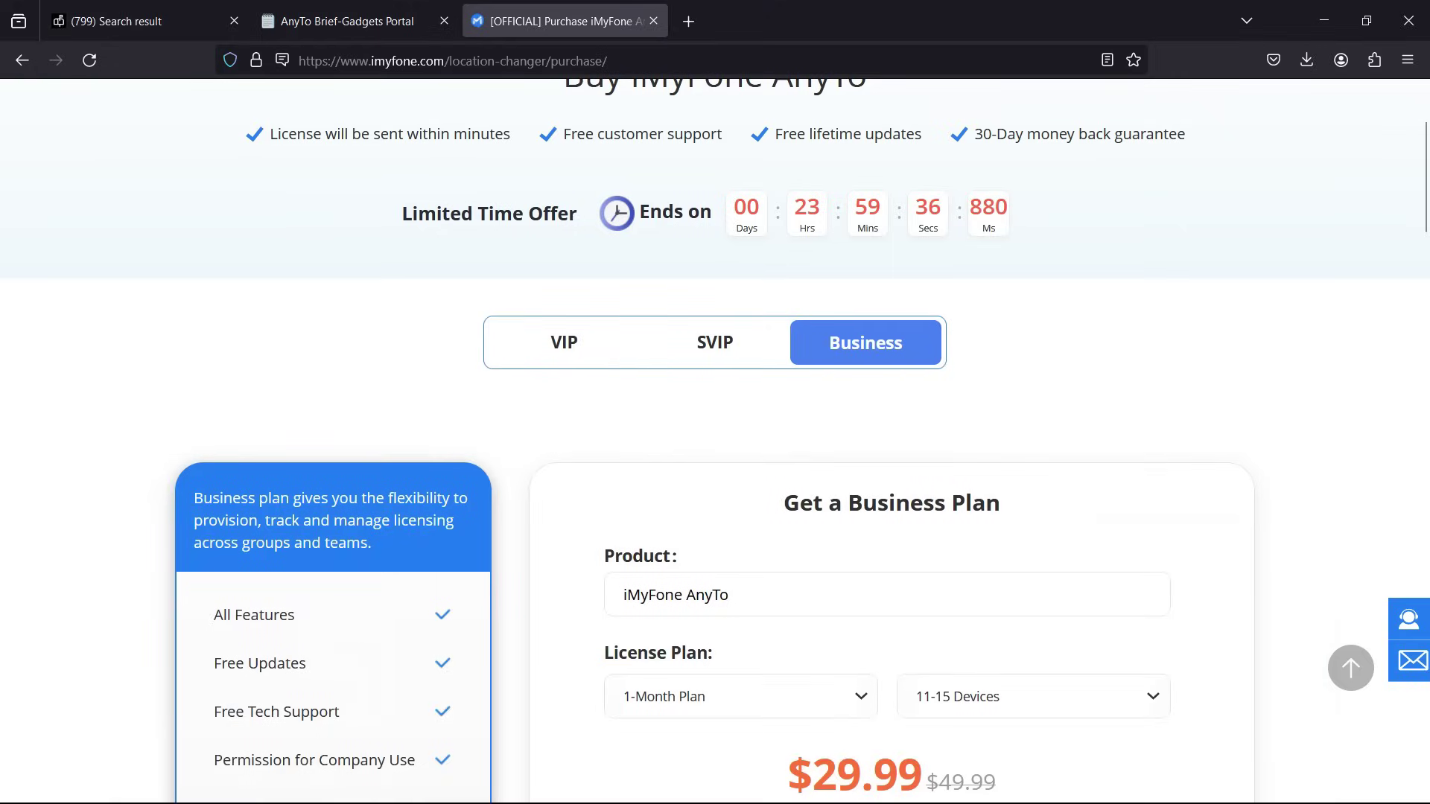
{"action": "left_click", "coordinate": [715, 342]}
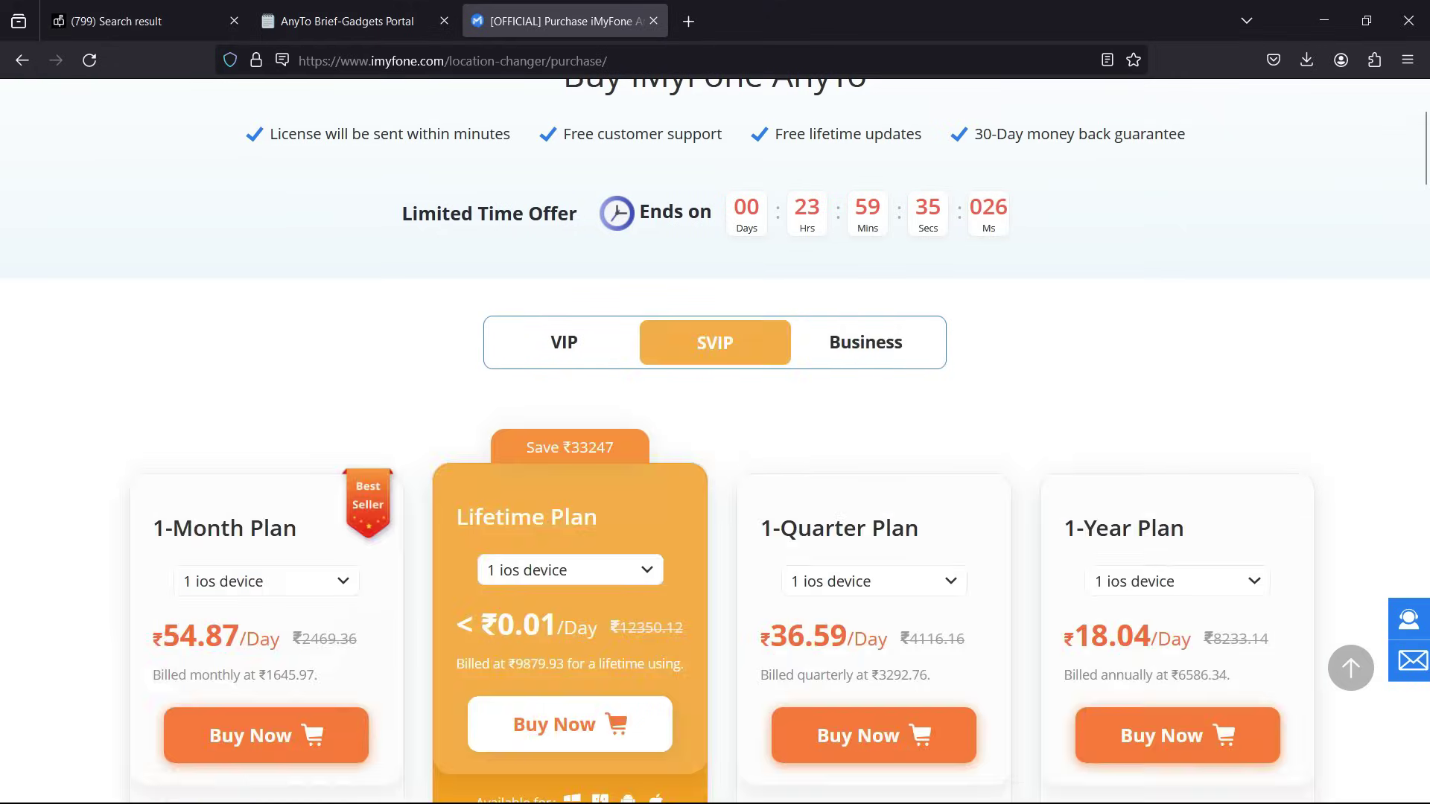